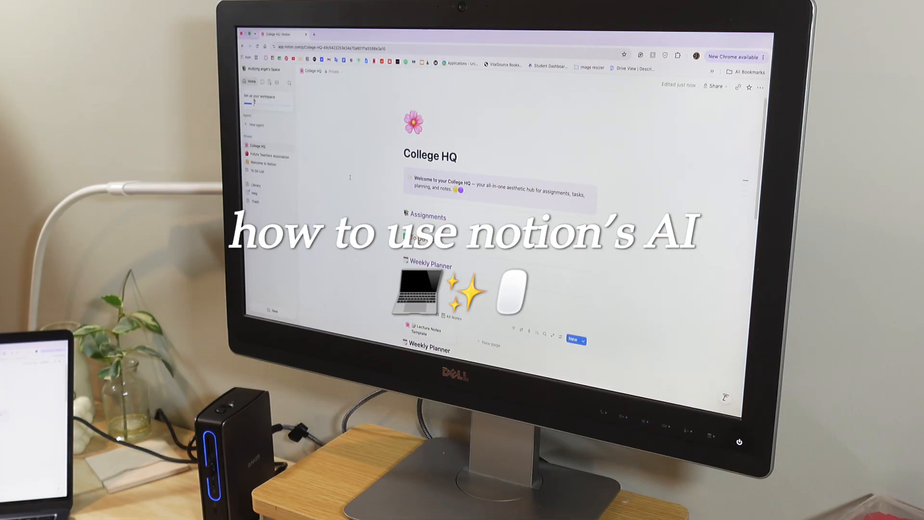
# Step: Go to the Notion website in the browser
pyautogui.scroll(-8, 350, 178)
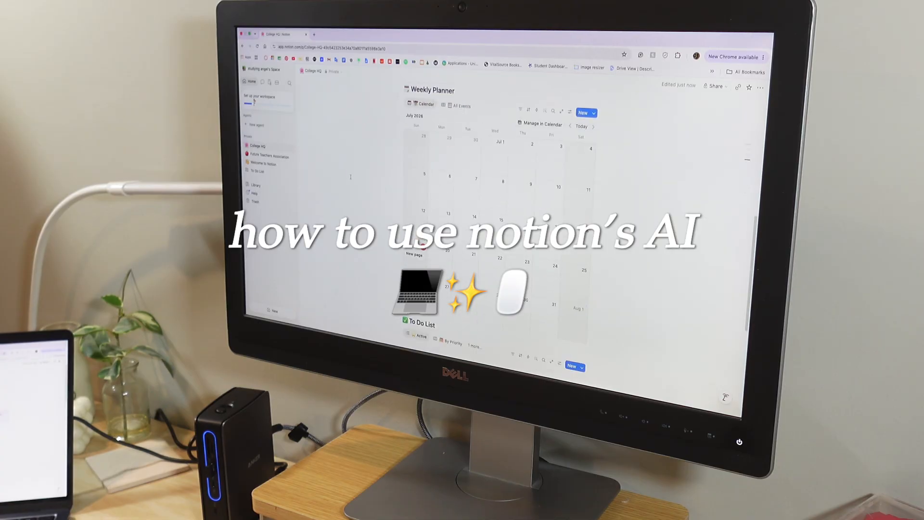
pyautogui.click(419, 263)
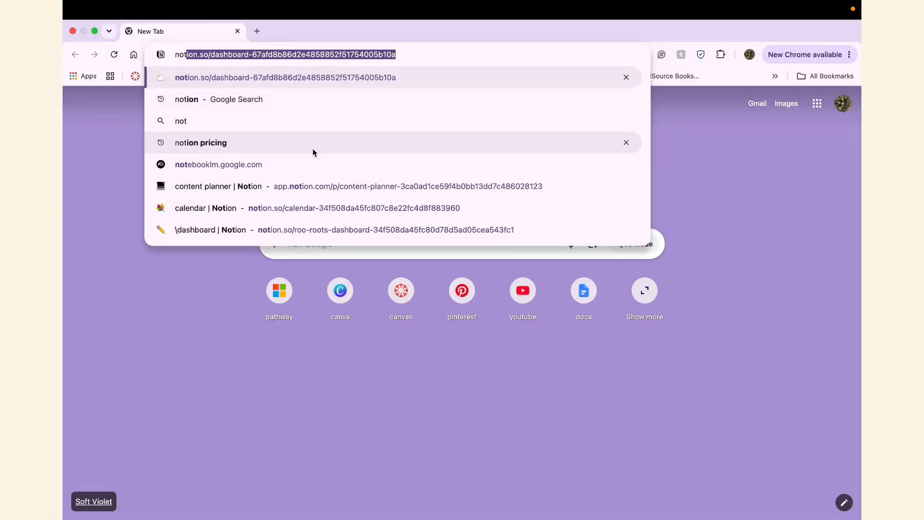
pyautogui.press('BackSpace')
pyautogui.press('Return')
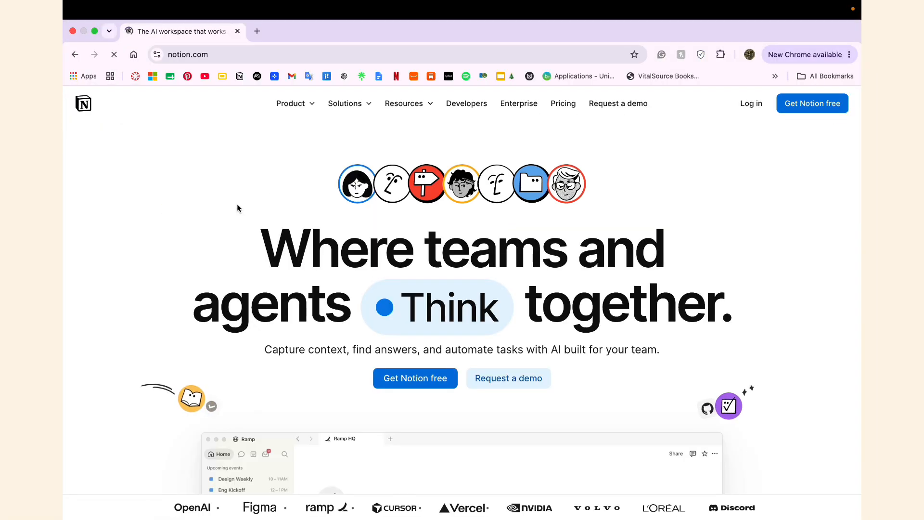
# Step: Log in with Google, choose For school, continue, and skip the desktop app
pyautogui.click(749, 108)
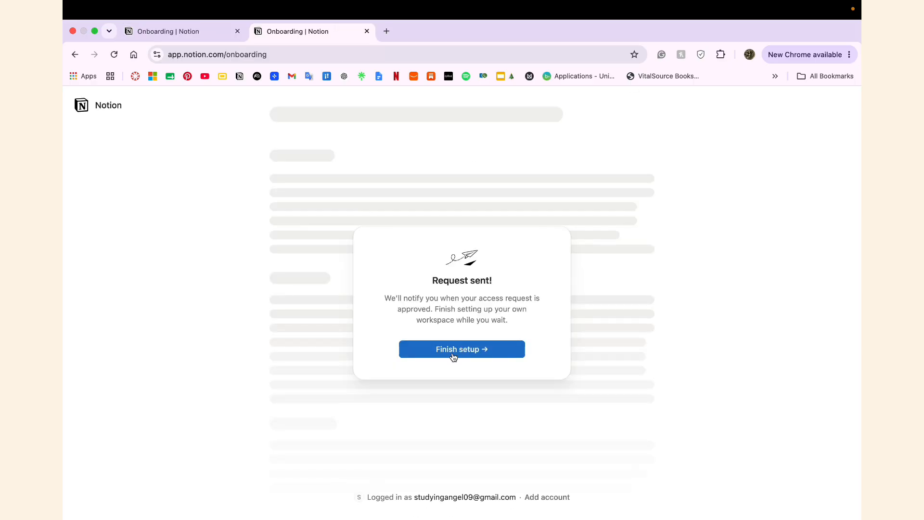
pyautogui.click(453, 356)
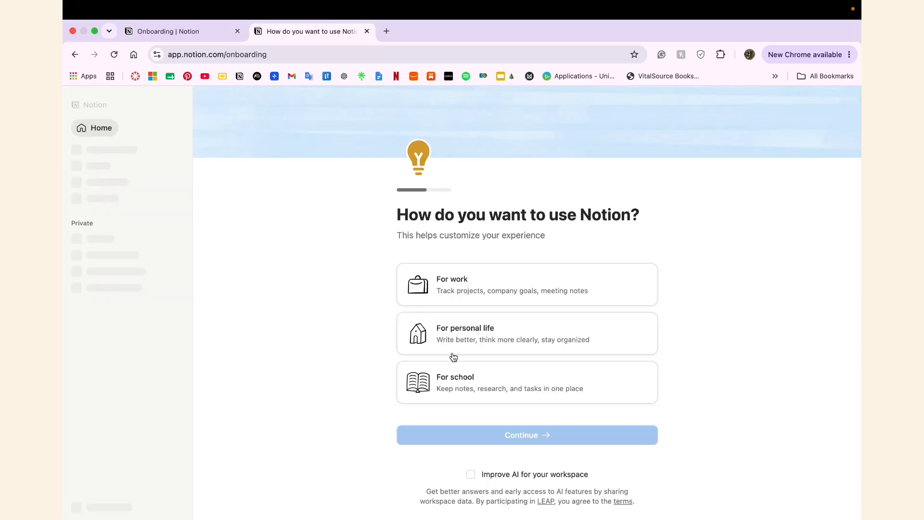
pyautogui.click(433, 384)
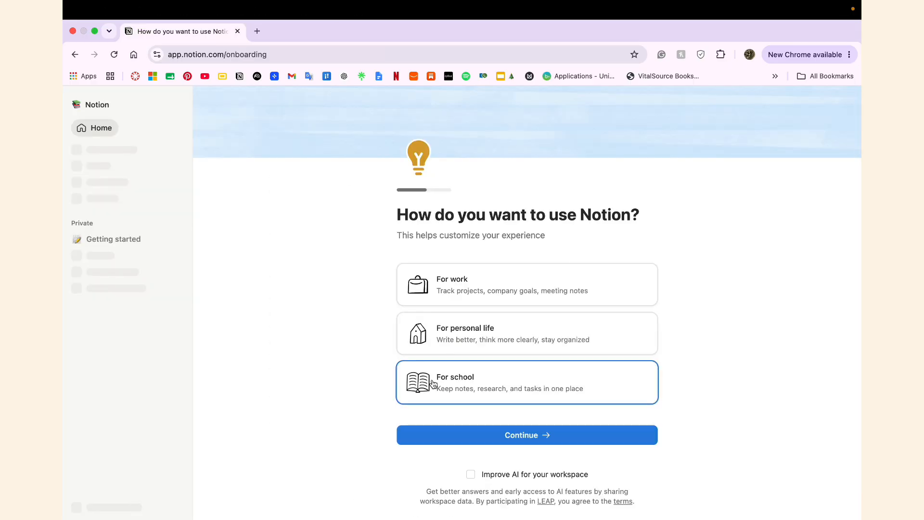
pyautogui.click(437, 439)
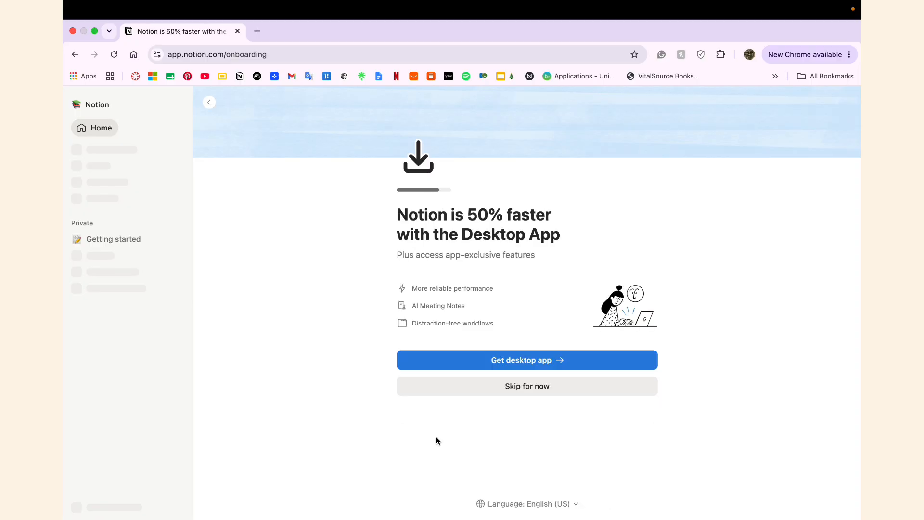
pyautogui.click(492, 394)
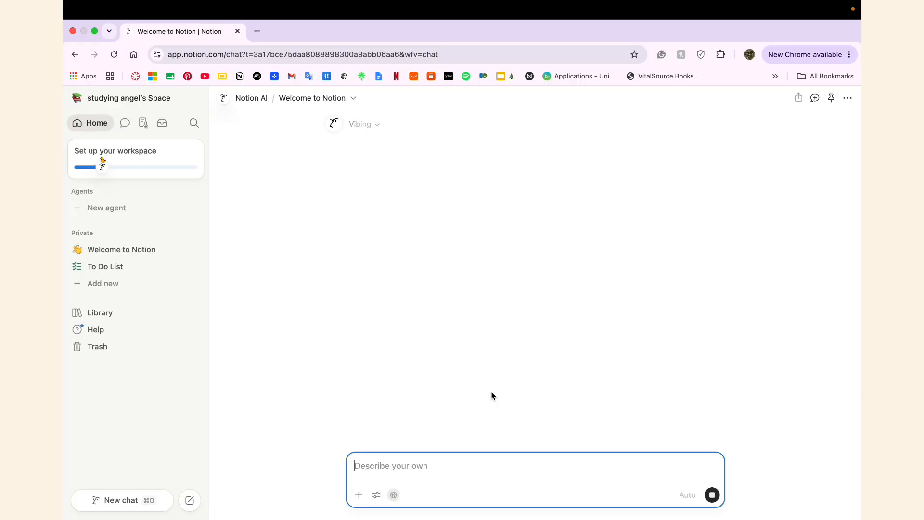
# Step: Send Notion AI the yellow-and-purple dashboard request, inserting 'college' before 'dashboard'
pyautogui.write('i want a')
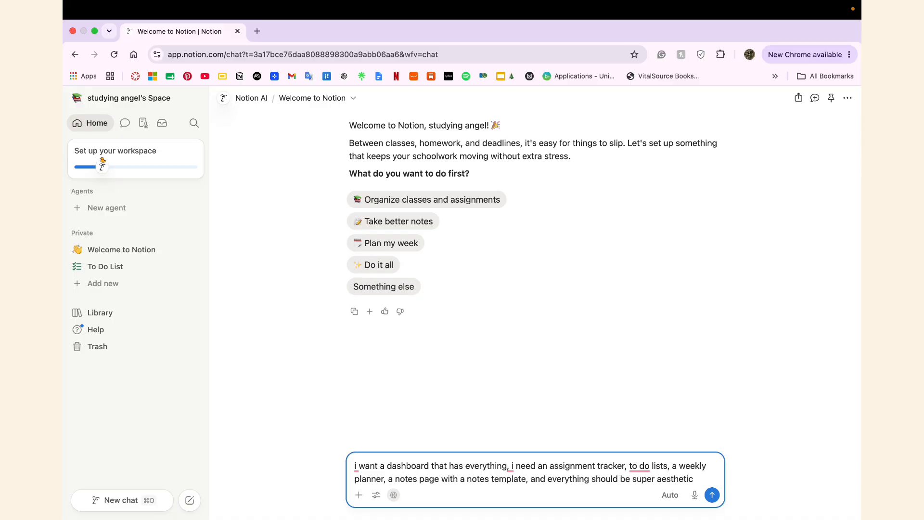
pyautogui.write('a yellow th')
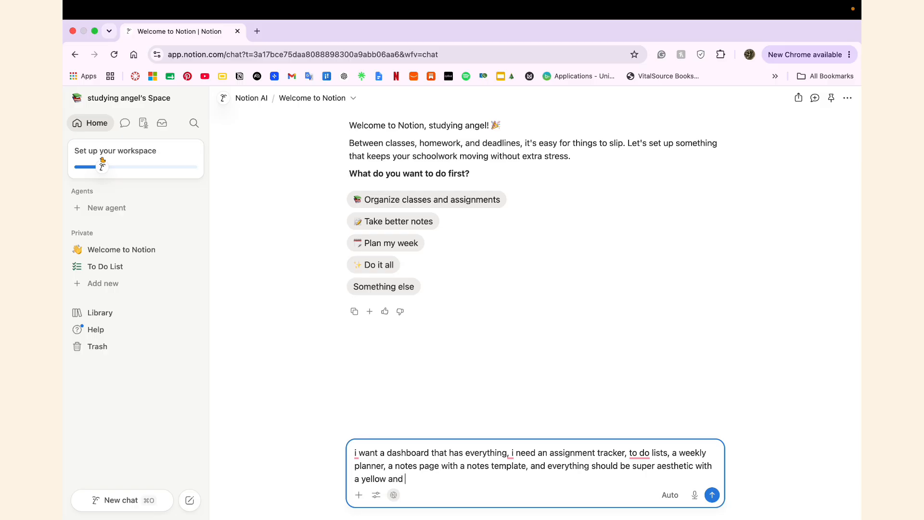
pyautogui.click(391, 454)
pyautogui.write('college')
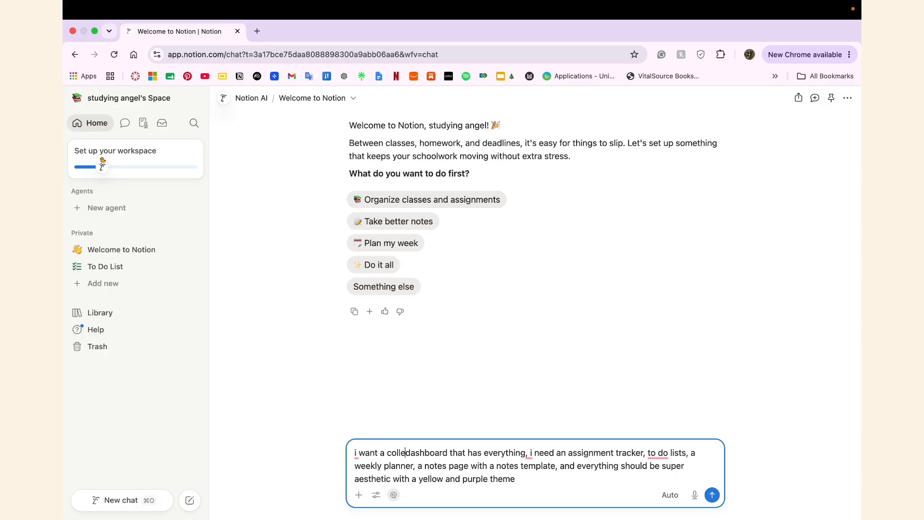
pyautogui.press('Return')
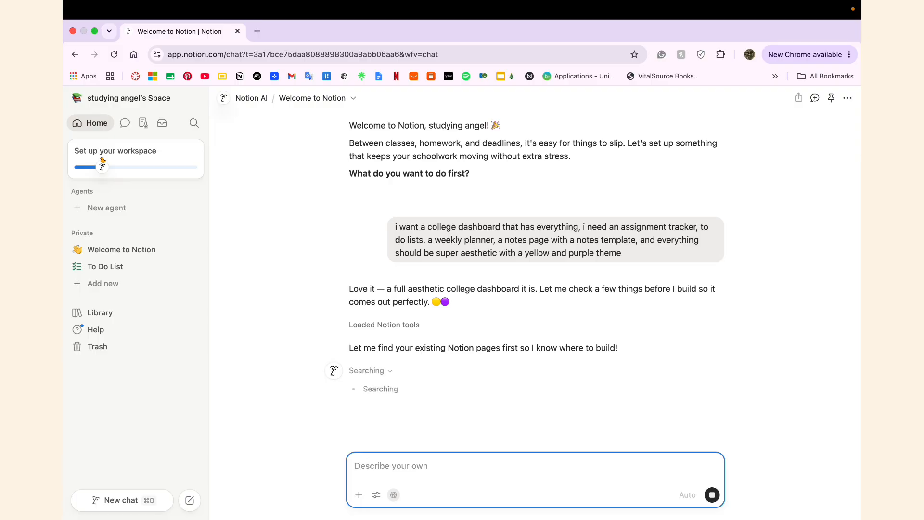
# Step: Scroll through the College HQ page as Notion AI builds it
pyautogui.scroll(-2, 486, 417)
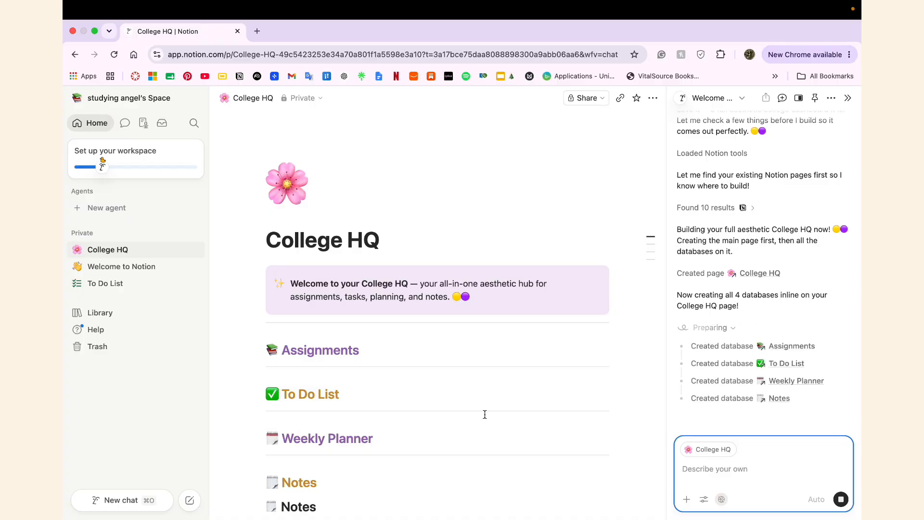
pyautogui.scroll(-3, 485, 415)
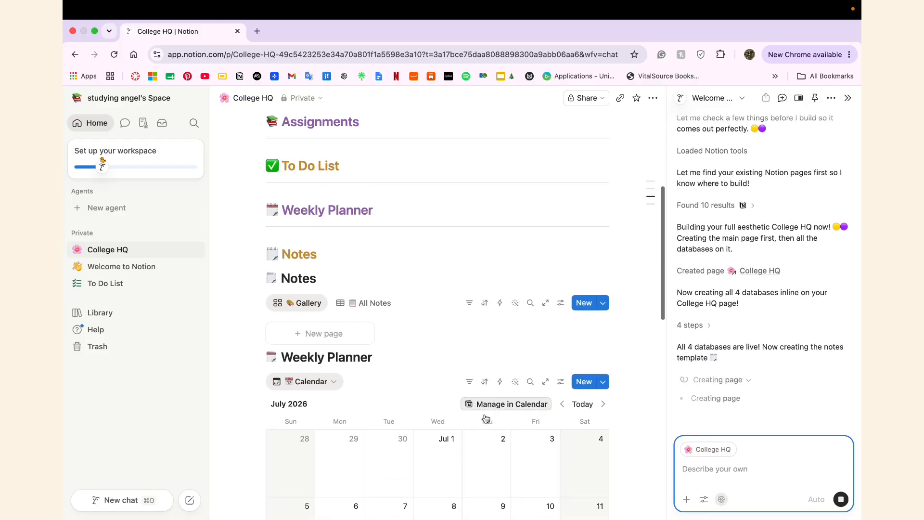
pyautogui.scroll(-3, 485, 415)
pyautogui.scroll(-2, 484, 414)
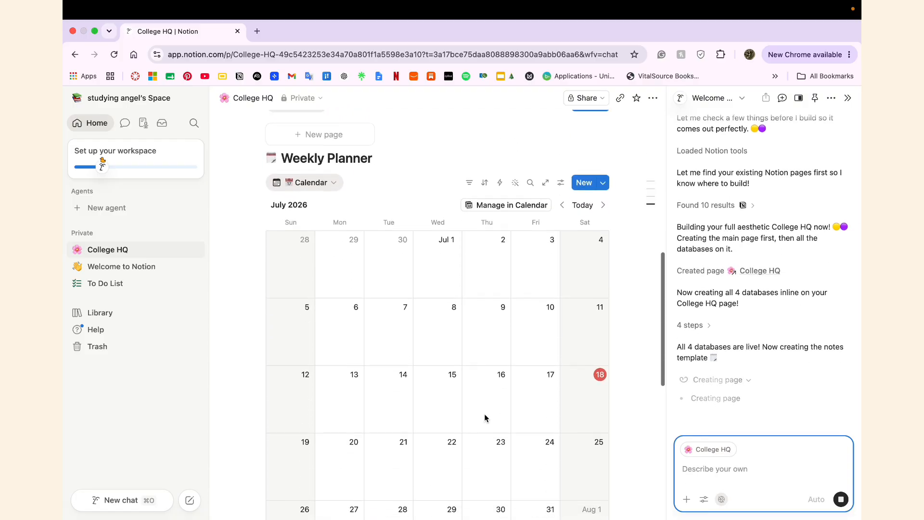
pyautogui.scroll(-1, 484, 414)
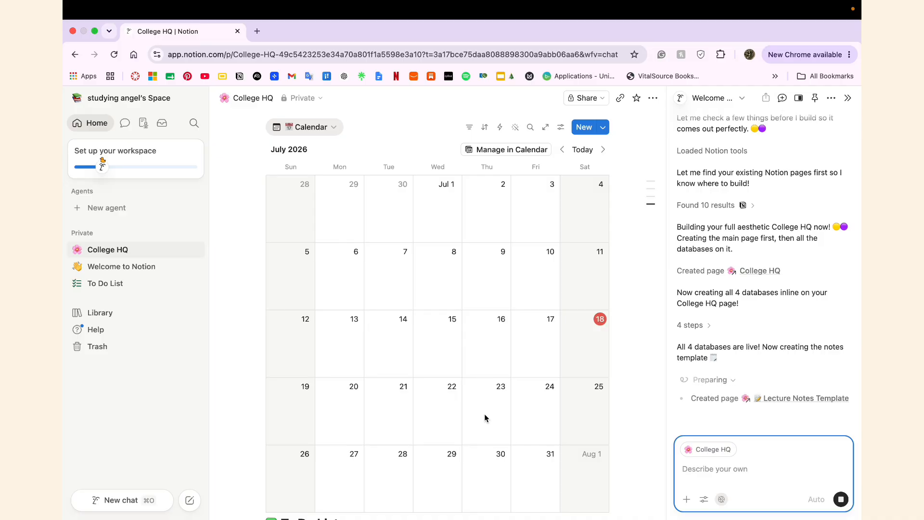
pyautogui.scroll(-1, 484, 418)
pyautogui.scroll(-4, 485, 418)
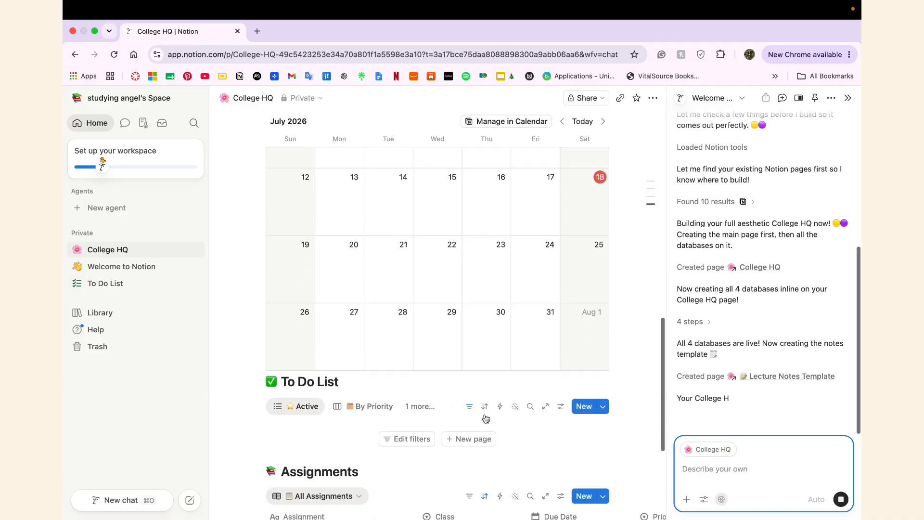
pyautogui.scroll(-2, 485, 419)
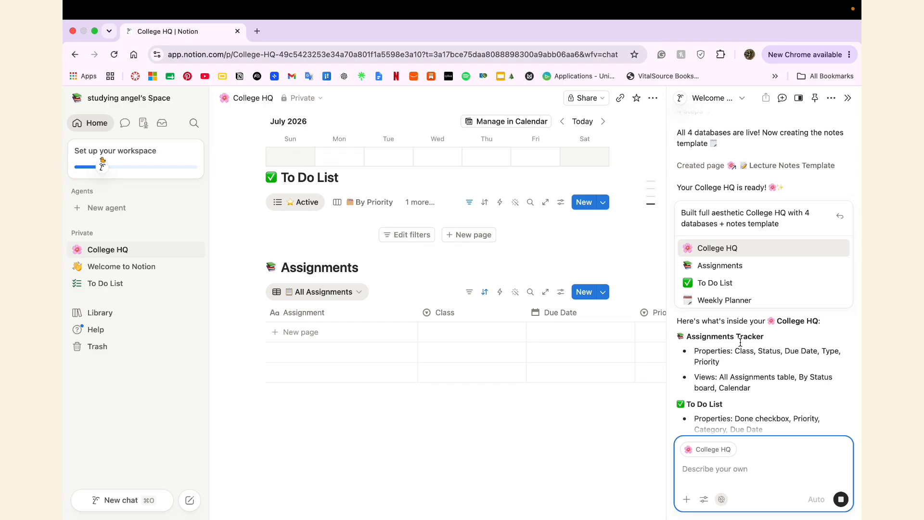
# Step: Review the AI summary of the Assignments, To Do List, Weekly Planner and Notes databases
pyautogui.moveTo(747, 252)
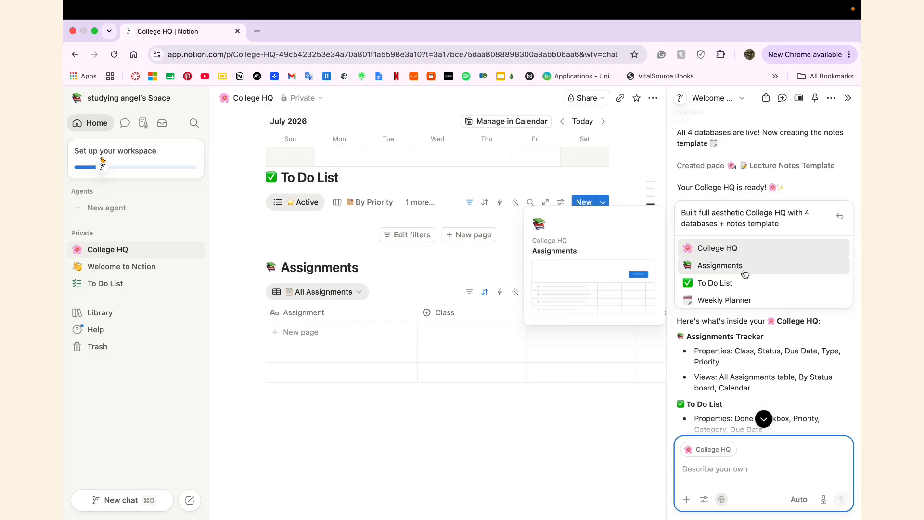
pyautogui.moveTo(741, 300)
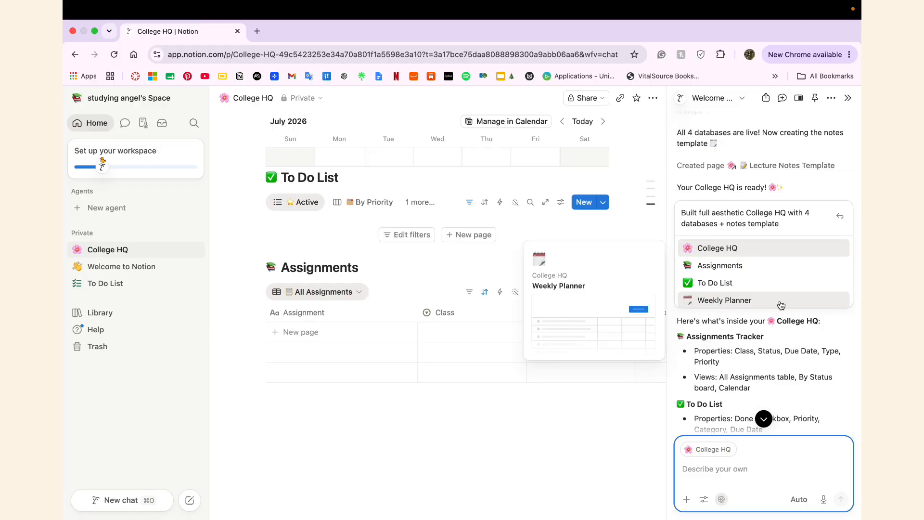
pyautogui.scroll(-10, 809, 353)
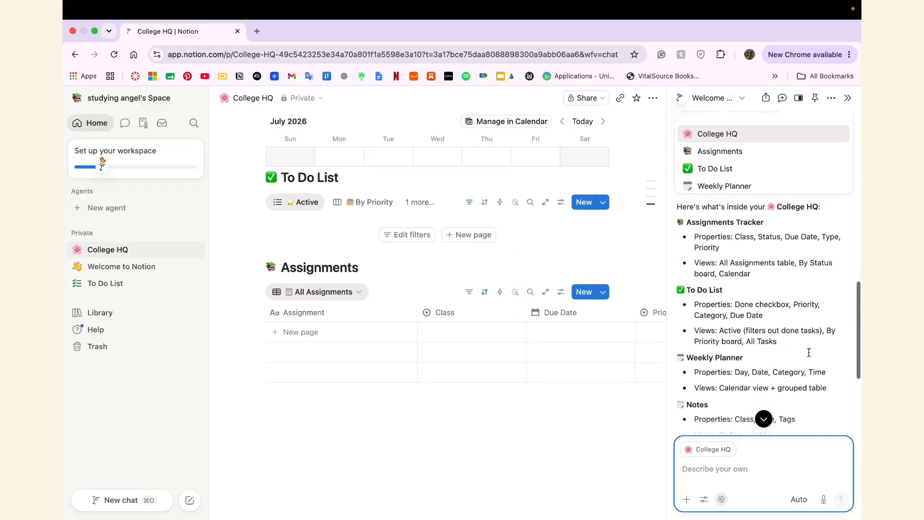
pyautogui.scroll(-3, 809, 353)
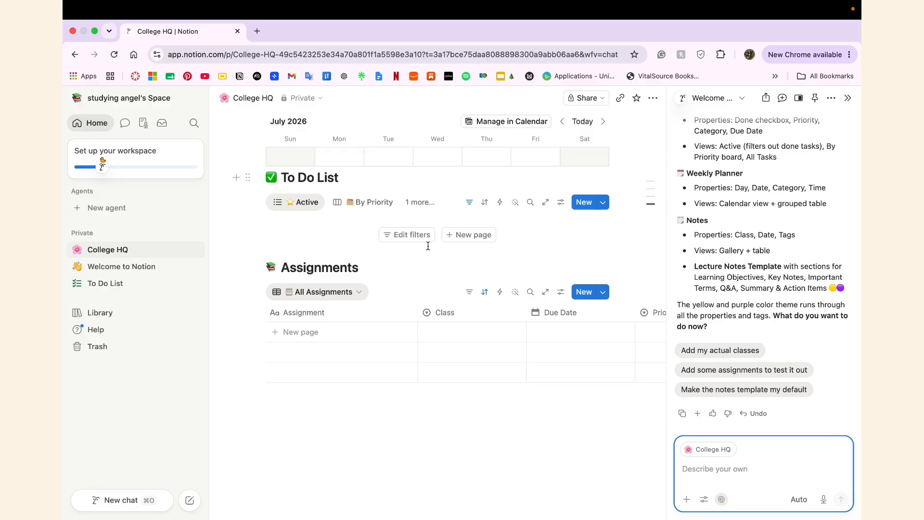
pyautogui.scroll(10, 428, 246)
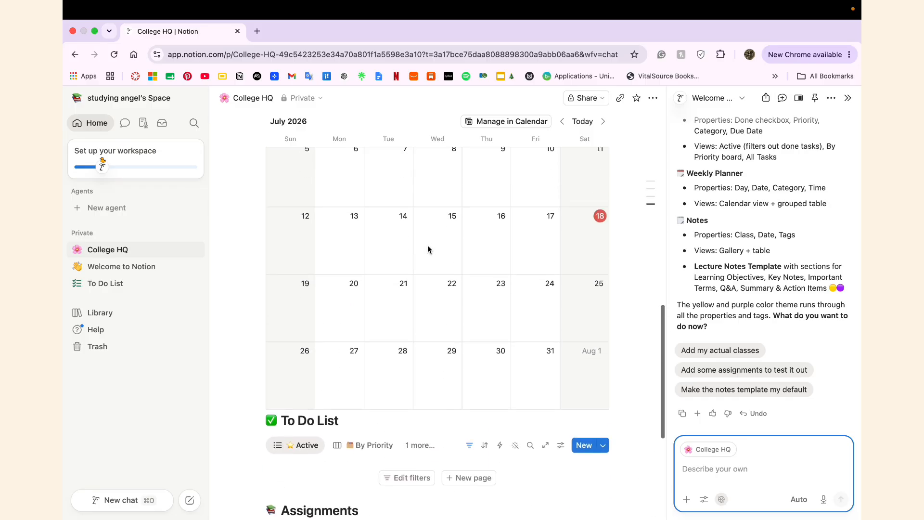
pyautogui.scroll(13, 428, 248)
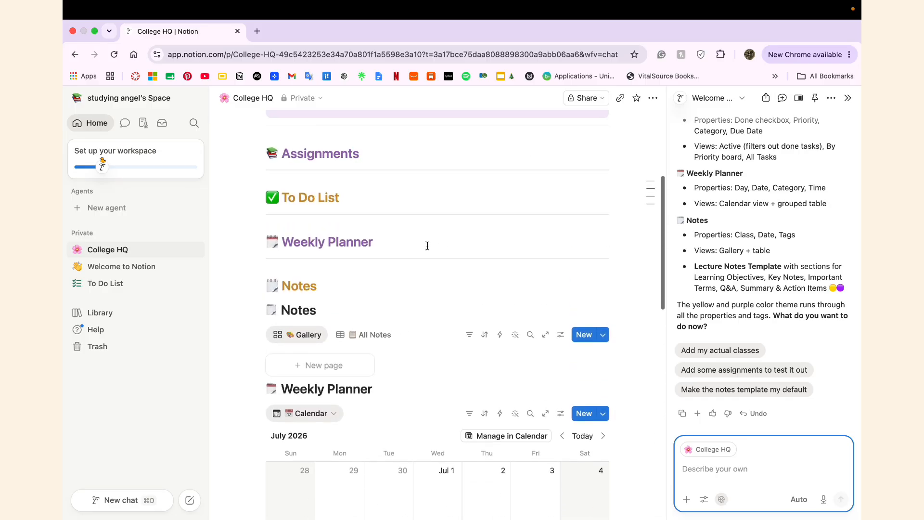
# Step: Add a new Notes page using the Lecture Notes Template
pyautogui.click(321, 365)
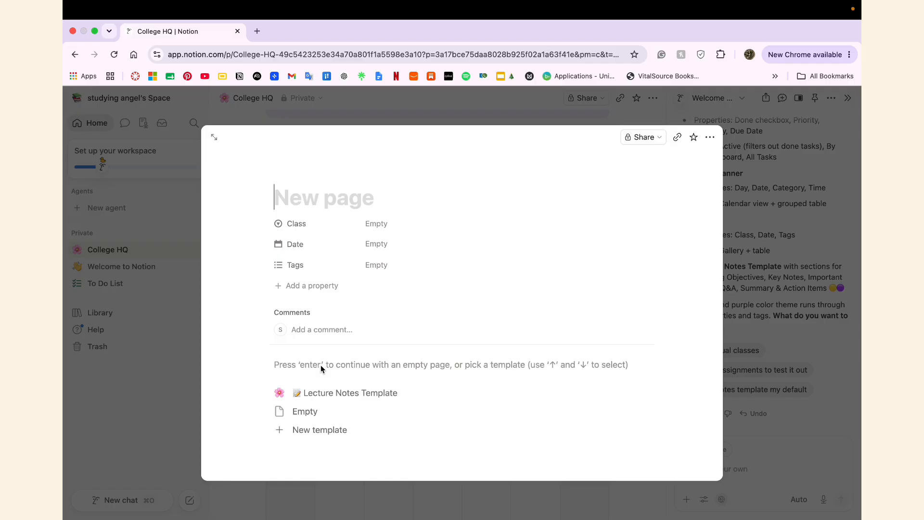
pyautogui.click(340, 396)
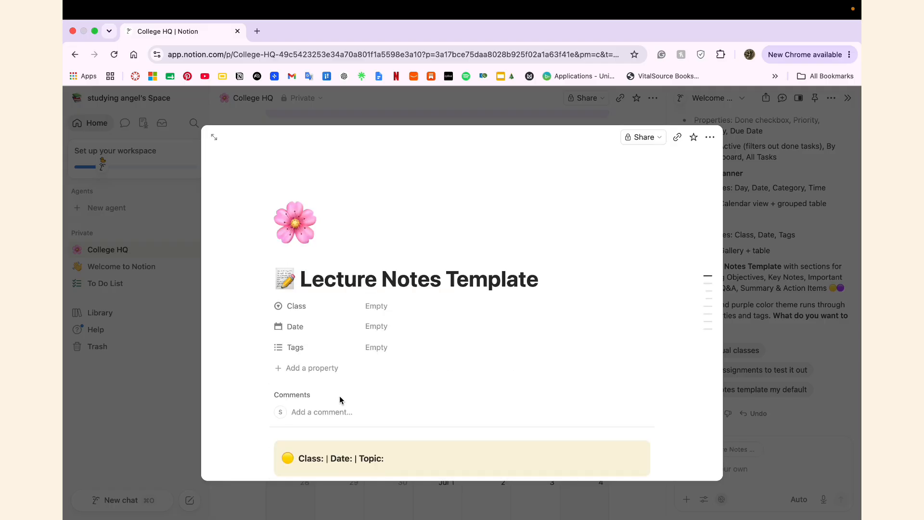
pyautogui.scroll(-7, 457, 364)
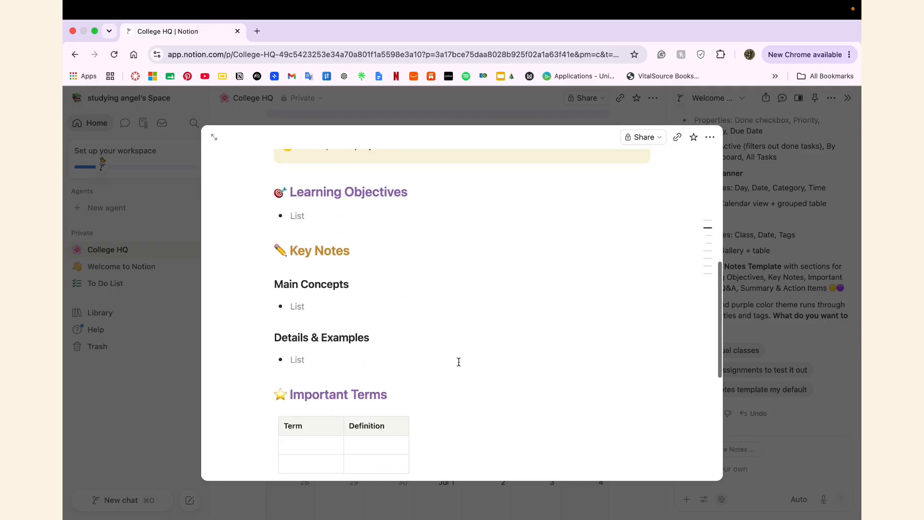
pyautogui.scroll(-6, 458, 362)
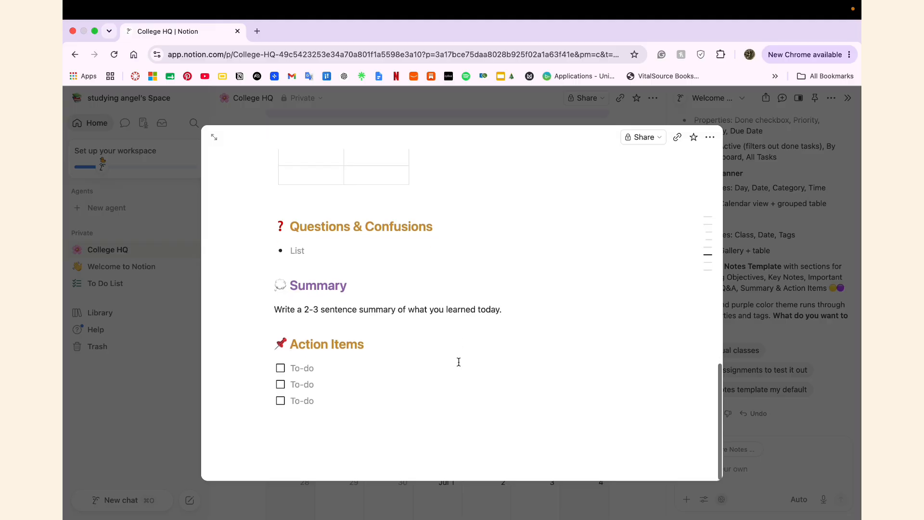
# Step: Close the page preview and look over the College HQ sections
pyautogui.click(769, 374)
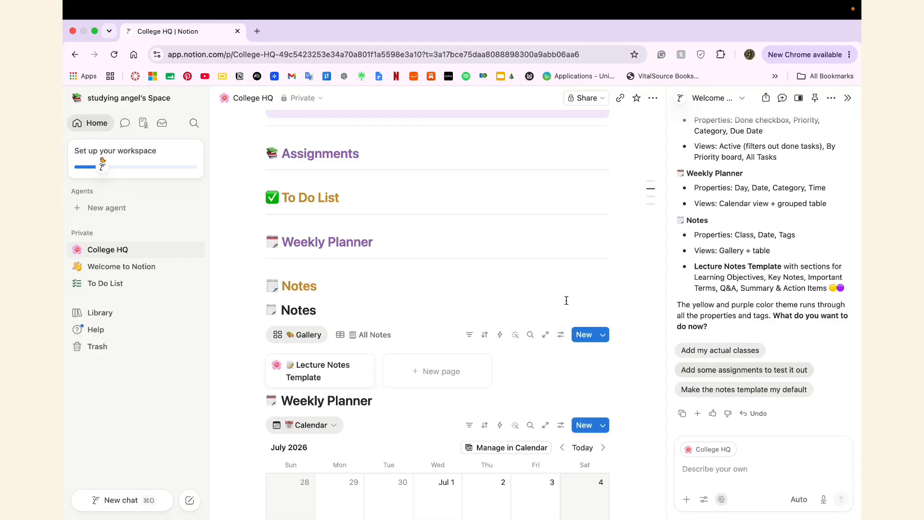
pyautogui.scroll(3, 524, 319)
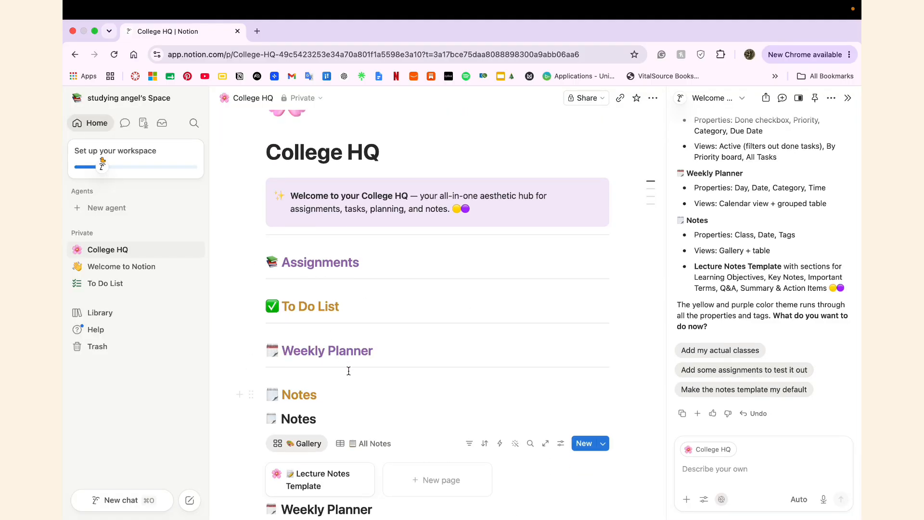
pyautogui.scroll(-5, 348, 370)
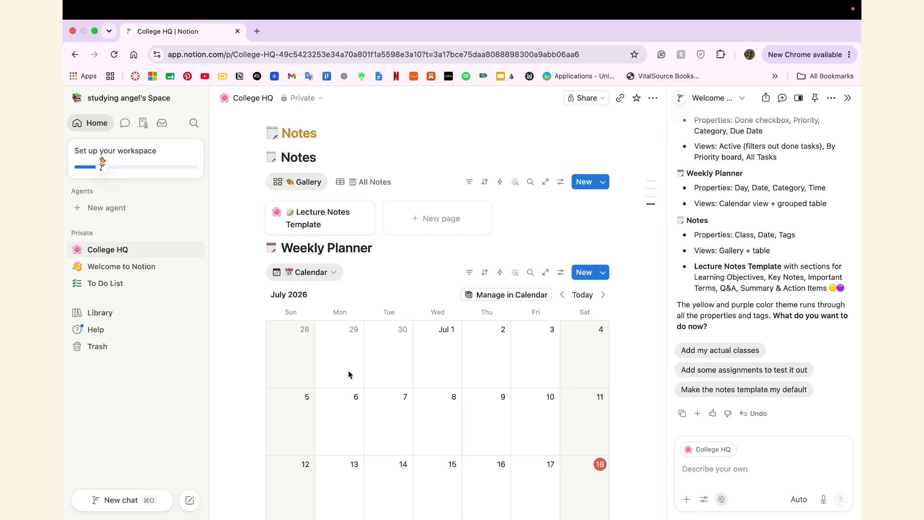
pyautogui.scroll(-4, 372, 258)
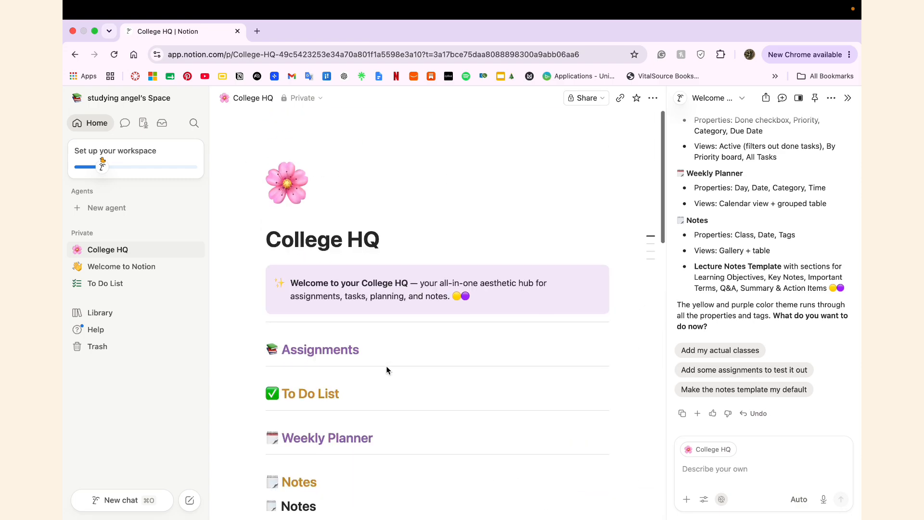
pyautogui.scroll(-2, 387, 369)
# Step: Request a study hub with timer, pomodoro plan, whiteboard and flashcards, correcting 'pomodoro' spelling
pyautogui.click(746, 470)
pyautogui.write('also add a study hub where i can track my studying with a timer, the pomordo')
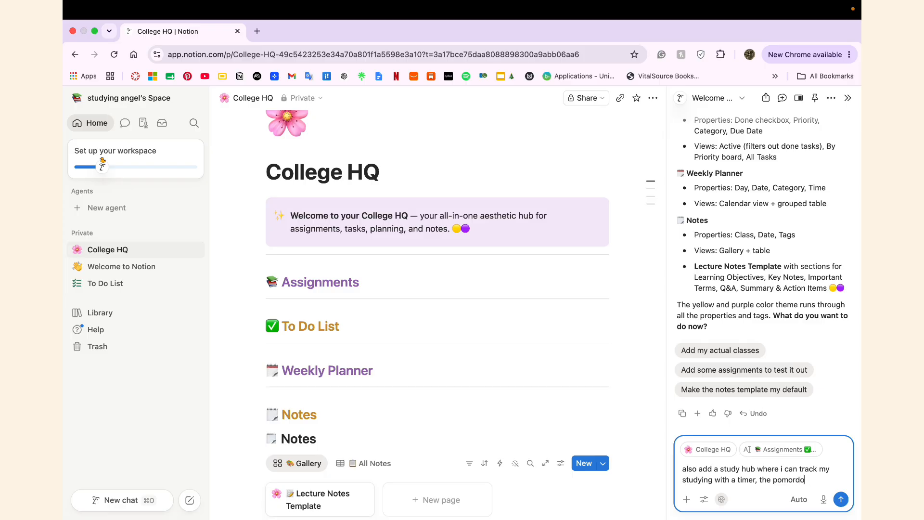
pyautogui.rightClick(790, 480)
pyautogui.click(645, 245)
pyautogui.write('make fal')
pyautogui.press('BackSpace')
pyautogui.press('BackSpace')
pyautogui.press('BackSpace')
pyautogui.press('BackSpace')
pyautogui.press('BackSpace')
pyautogui.press('BackSpace')
pyautogui.press('BackSpace')
pyautogui.press('BackSpace')
pyautogui.write('a whiteboard area, flashcards area,')
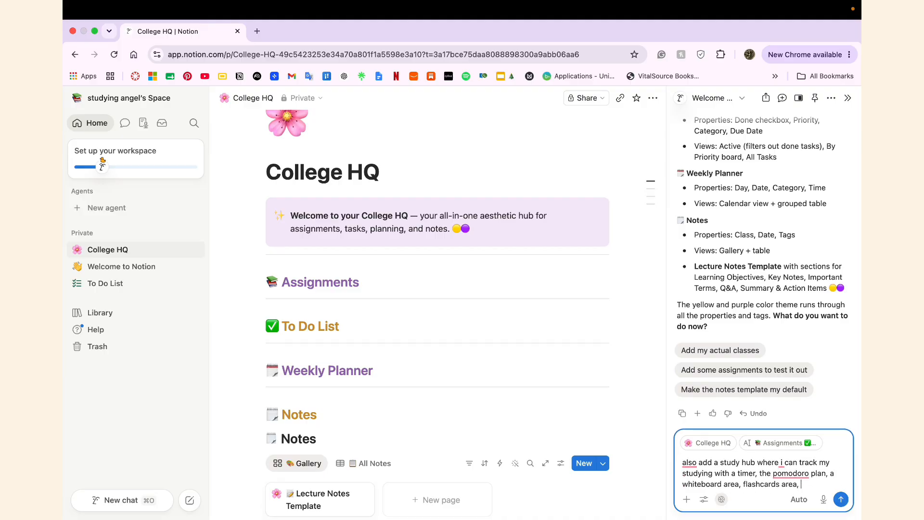
pyautogui.write('ing i need to study')
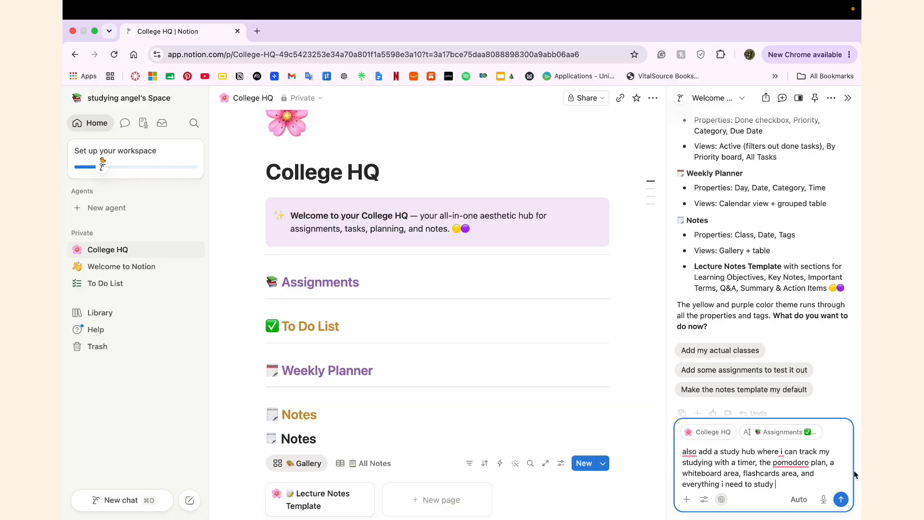
pyautogui.press('Return')
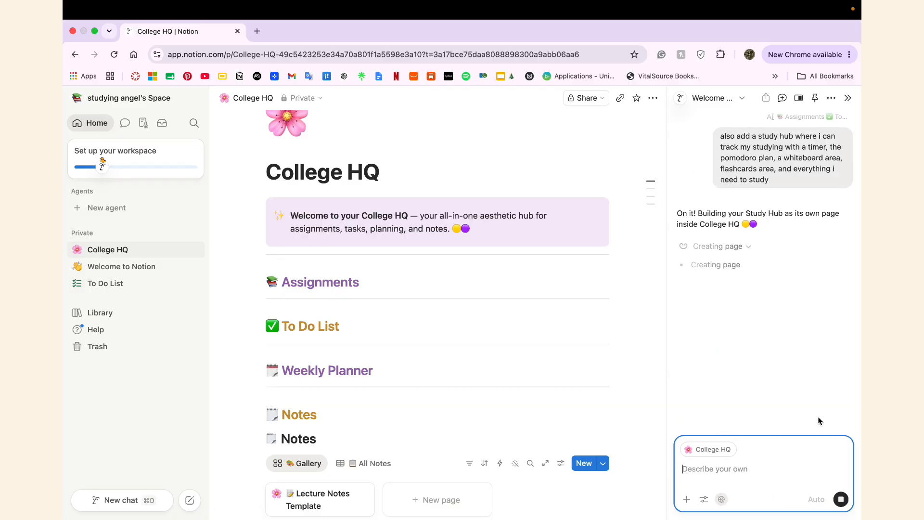
# Step: Scroll through the new Study Hub with Pomodoro guide, Study Goals, Study Sessions and Flashcards
pyautogui.scroll(2, 655, 332)
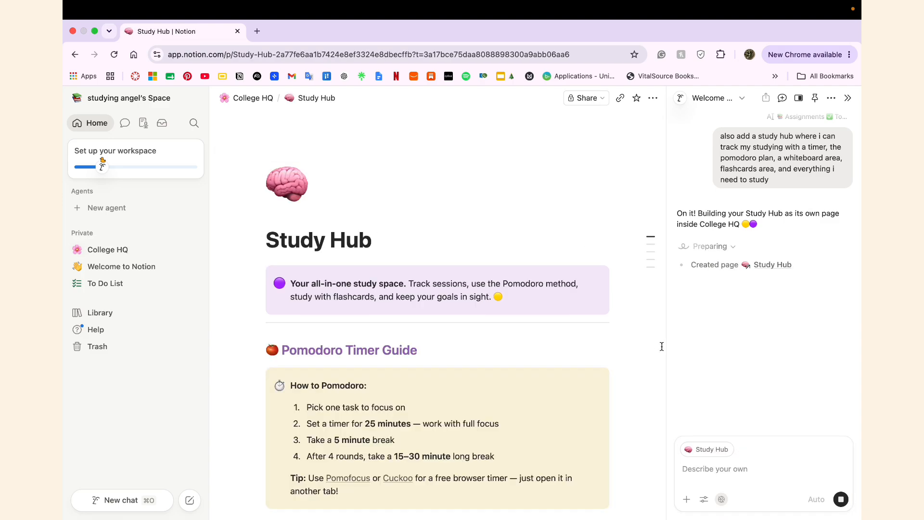
pyautogui.scroll(-5, 661, 346)
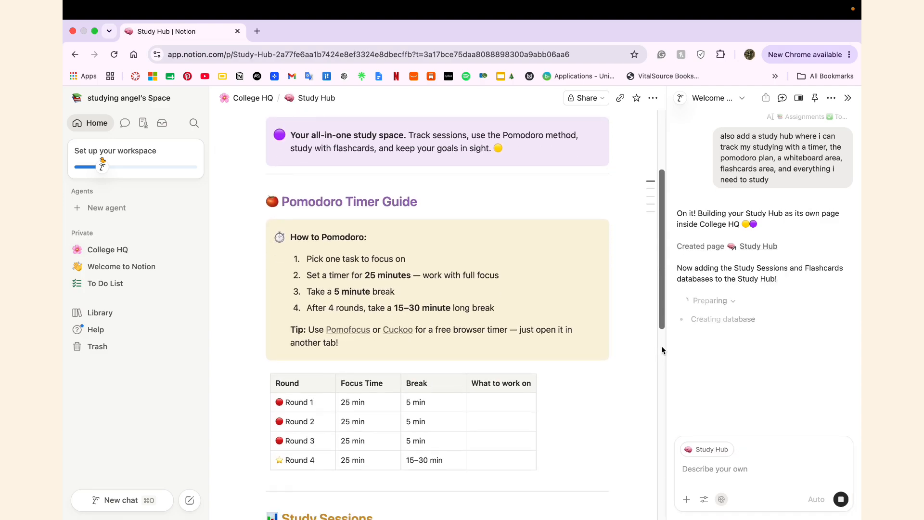
pyautogui.scroll(-5, 662, 346)
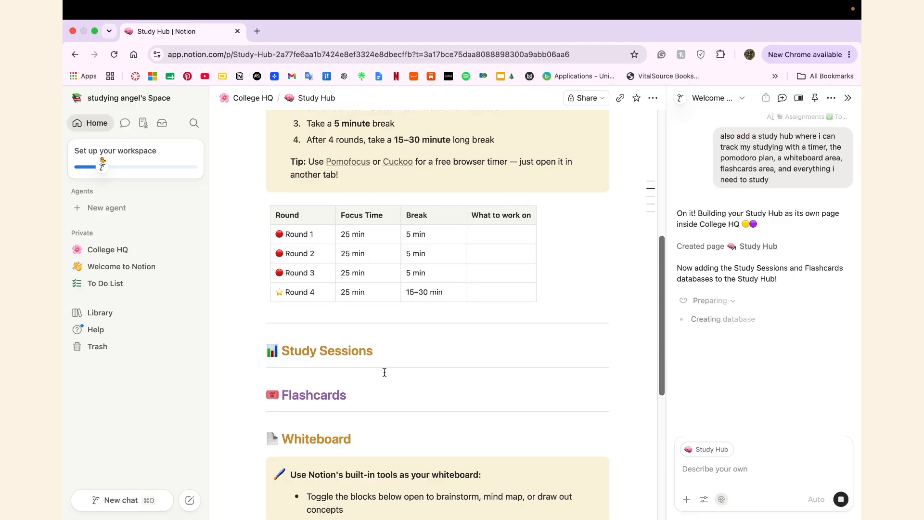
pyautogui.scroll(-5, 611, 398)
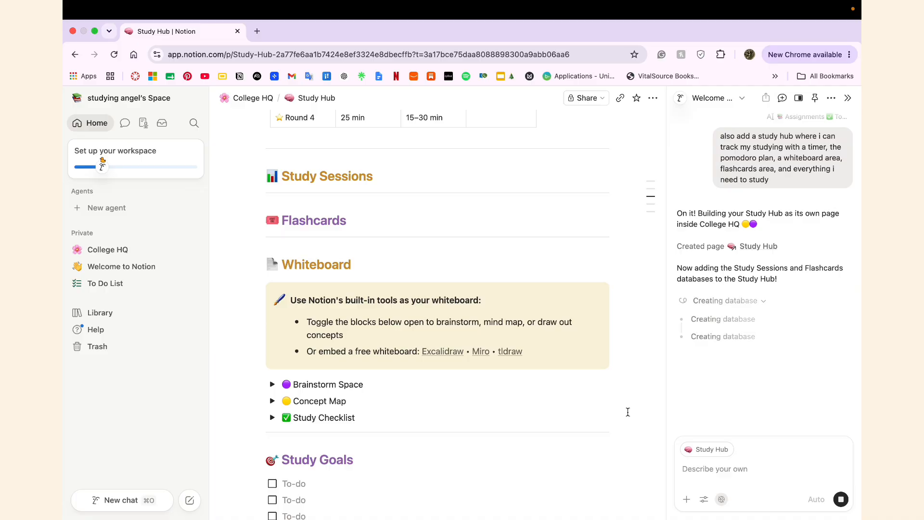
pyautogui.scroll(-3, 628, 413)
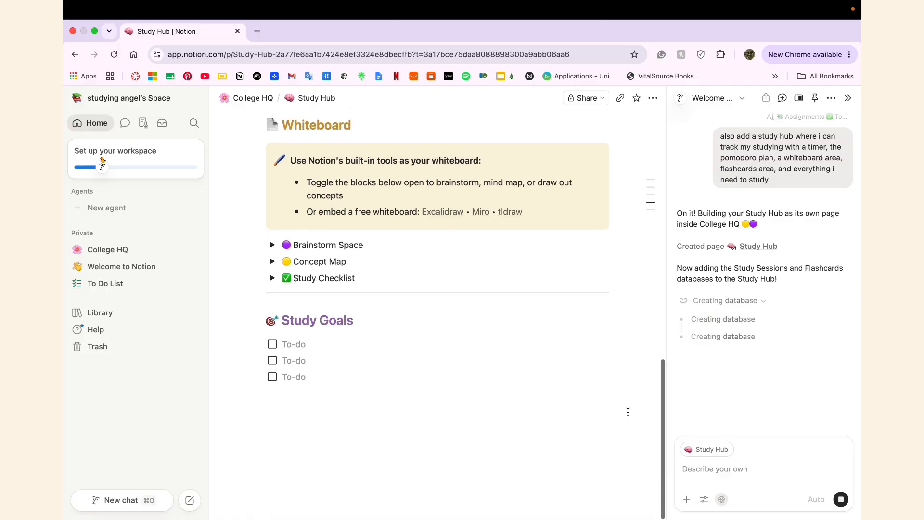
pyautogui.scroll(2, 628, 412)
pyautogui.scroll(4, 628, 412)
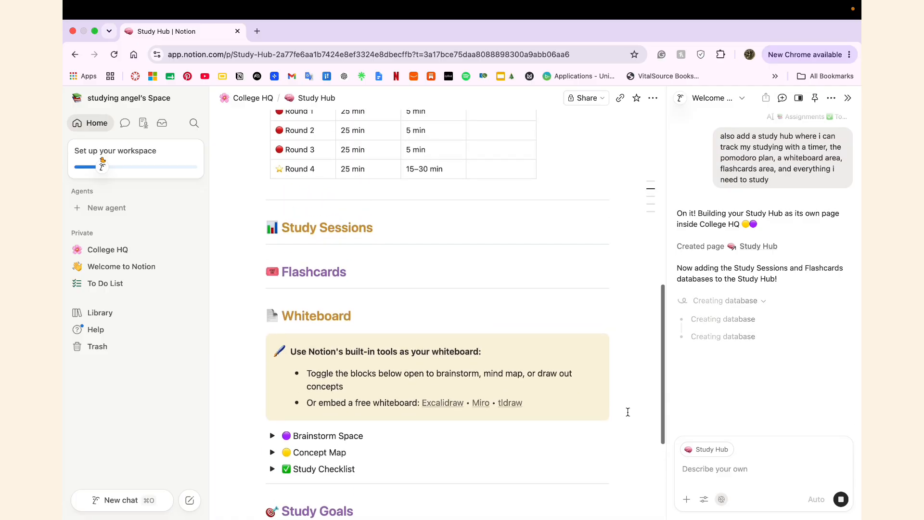
pyautogui.scroll(5, 628, 413)
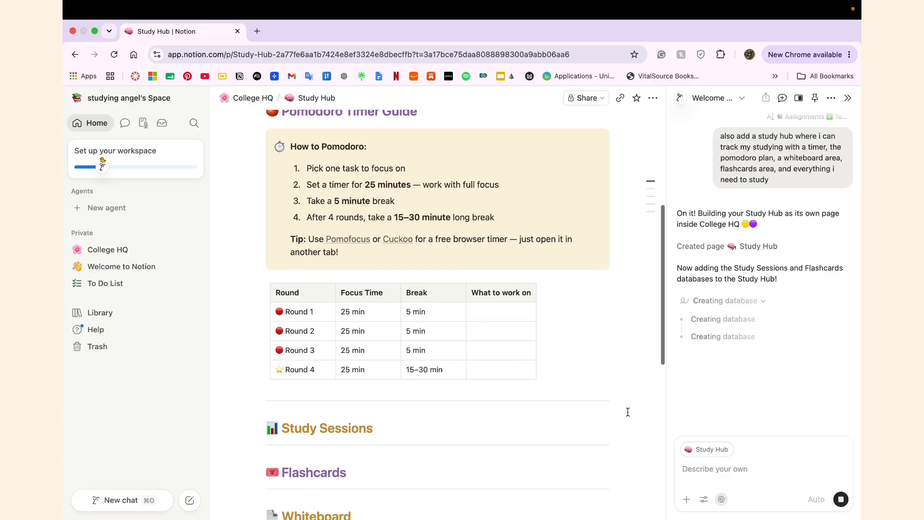
pyautogui.scroll(4, 628, 412)
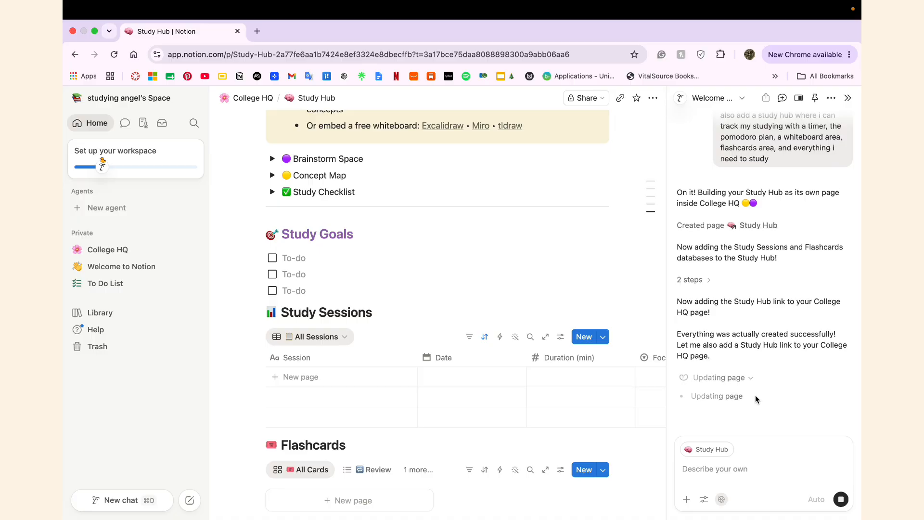
# Step: Add one blank card to the Flashcards gallery and close it
pyautogui.scroll(-3, 610, 409)
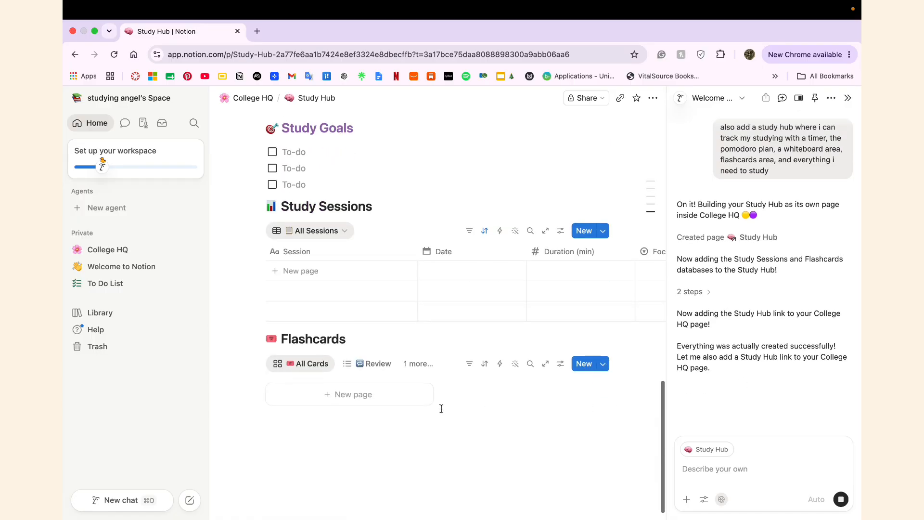
pyautogui.click(414, 396)
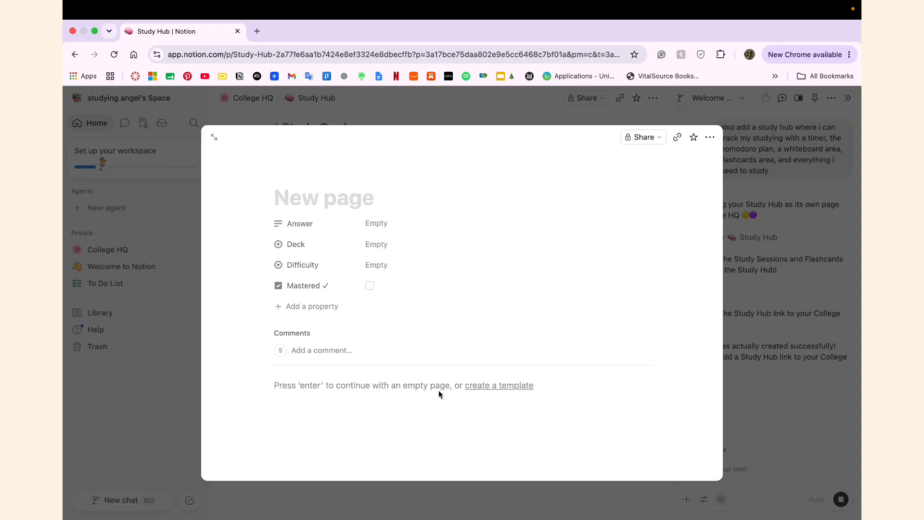
pyautogui.click(776, 422)
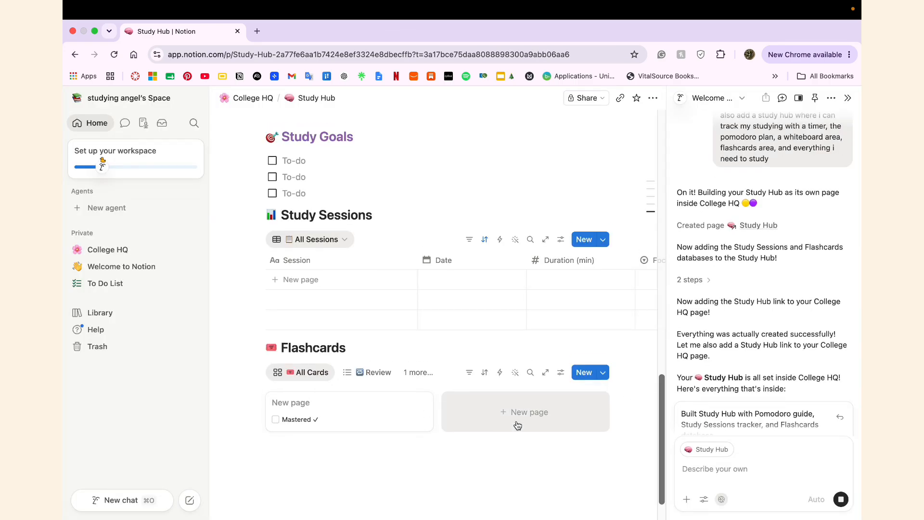
pyautogui.hscroll(8, 385, 309)
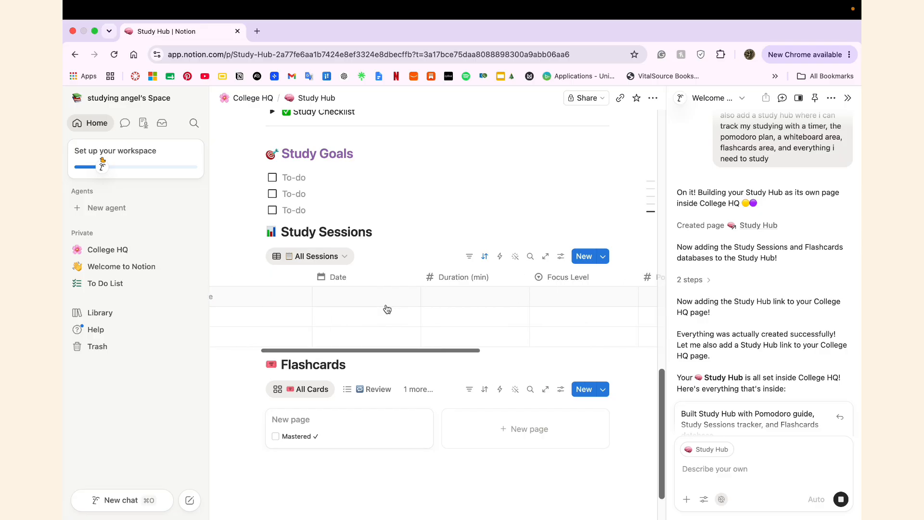
pyautogui.hscroll(5, 388, 308)
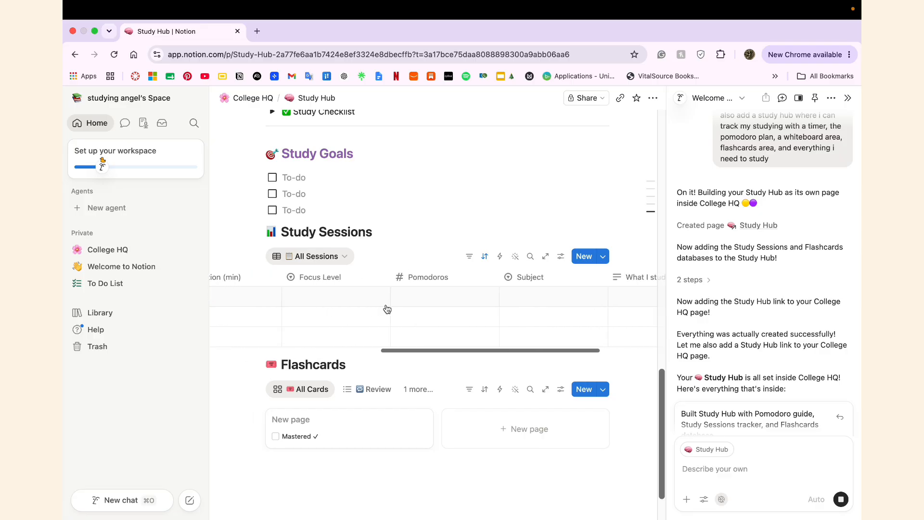
pyautogui.hscroll(2, 387, 309)
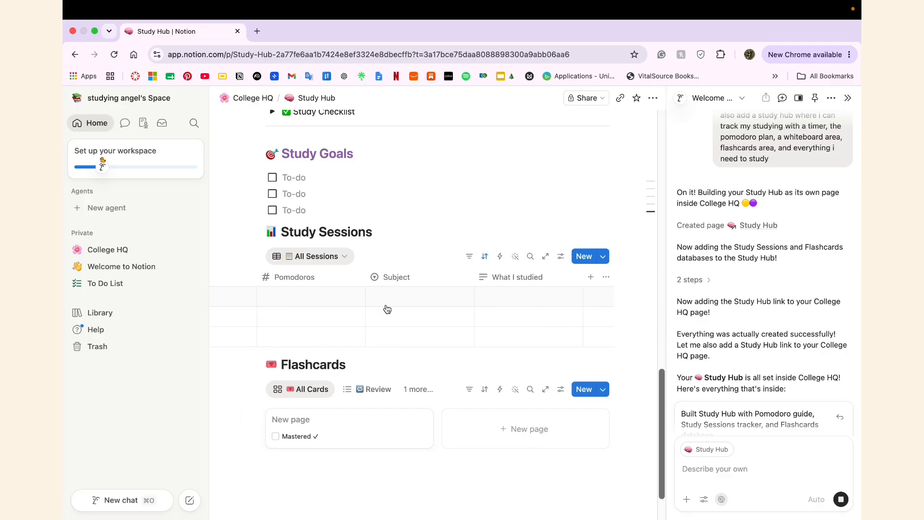
pyautogui.hscroll(-8, 387, 308)
pyautogui.hscroll(-4, 387, 309)
pyautogui.scroll(1, 388, 308)
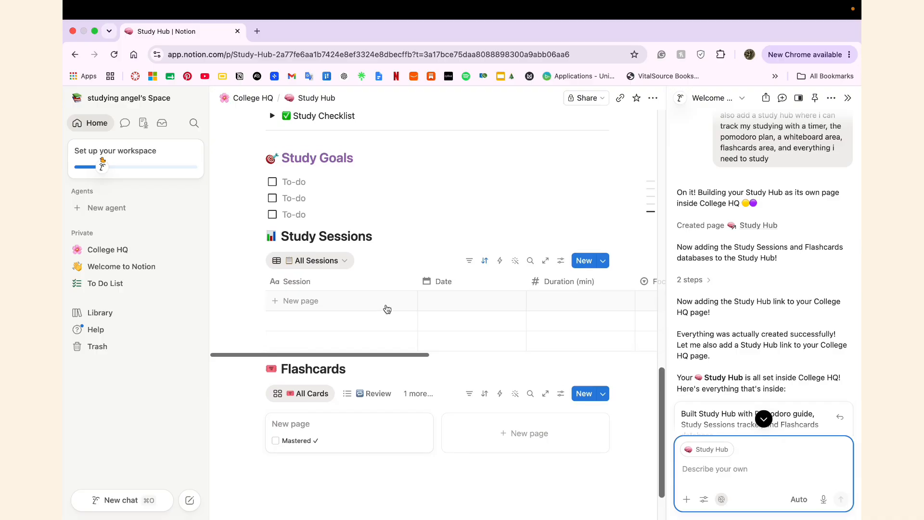
pyautogui.scroll(-2, 761, 348)
pyautogui.scroll(-4, 761, 348)
pyautogui.moveTo(737, 306)
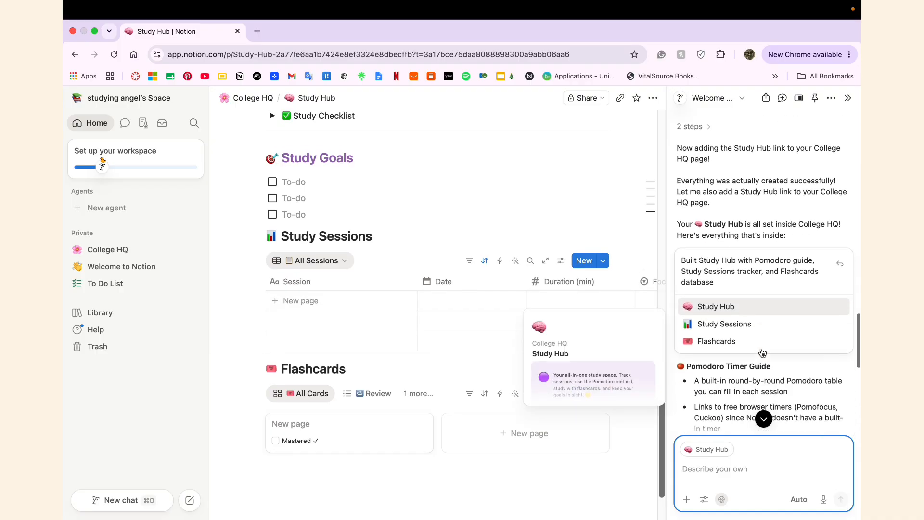
pyautogui.moveTo(742, 277)
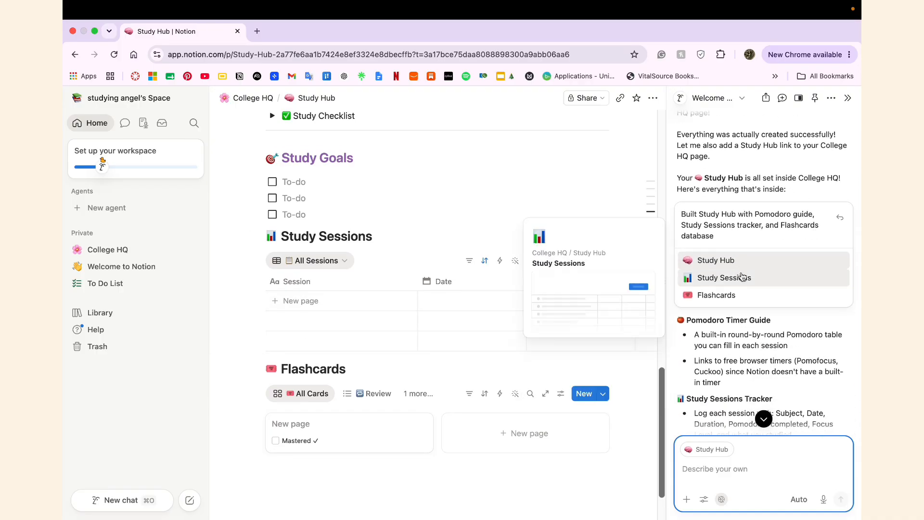
pyautogui.scroll(-3, 767, 334)
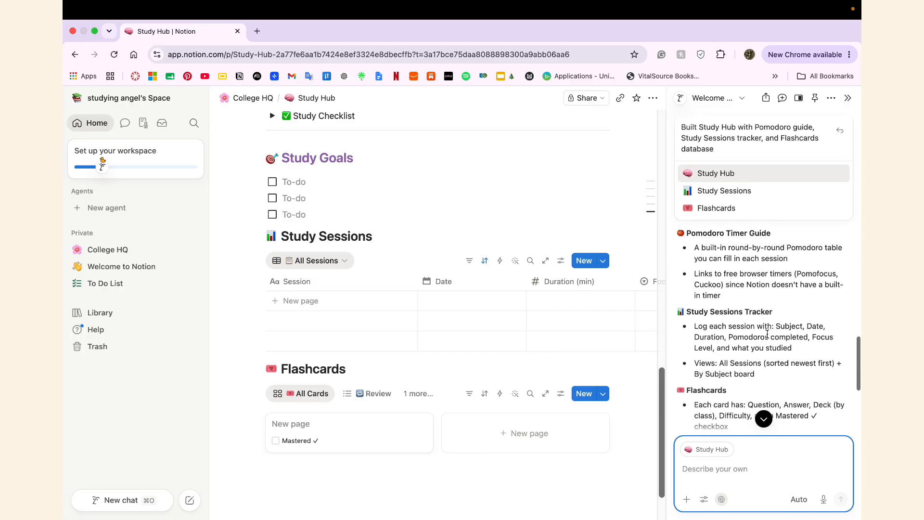
pyautogui.scroll(-8, 767, 334)
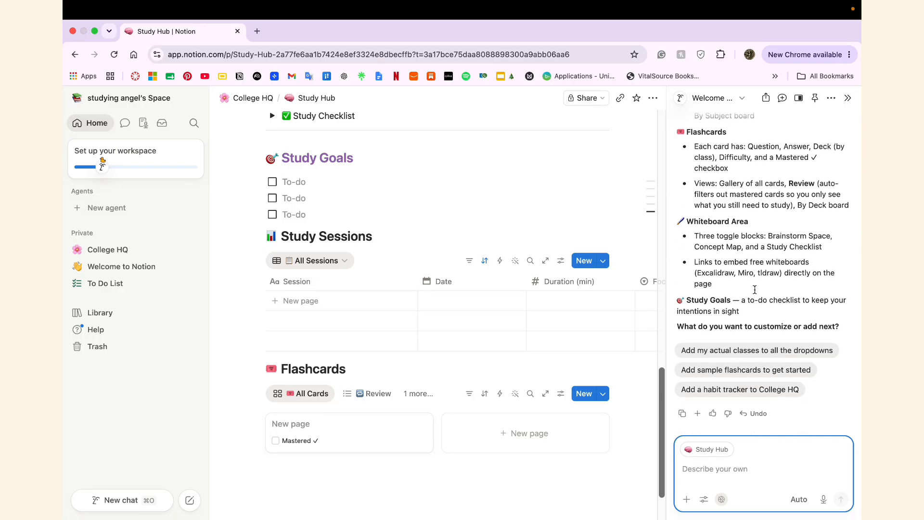
pyautogui.scroll(5, 755, 290)
pyautogui.scroll(6, 263, 136)
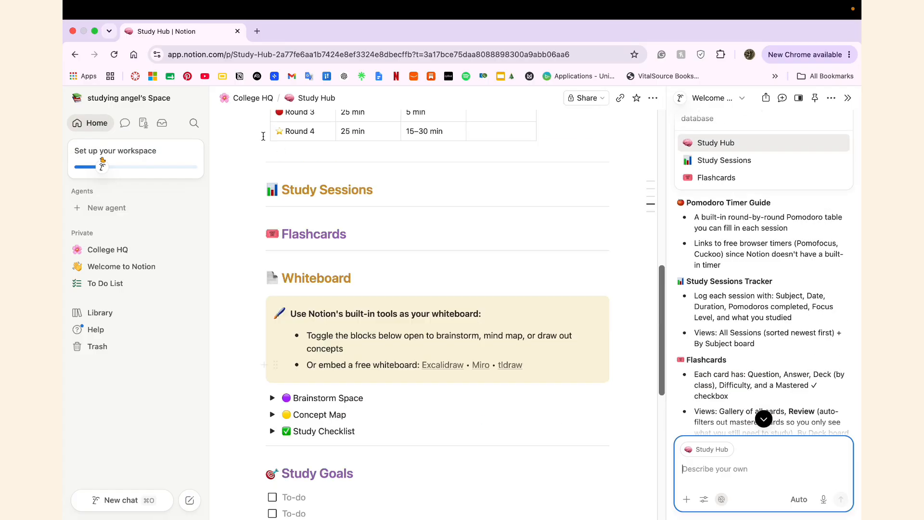
# Step: Return to College HQ and attach the Study Hub block as AI context
pyautogui.click(252, 99)
pyautogui.scroll(-5, 452, 410)
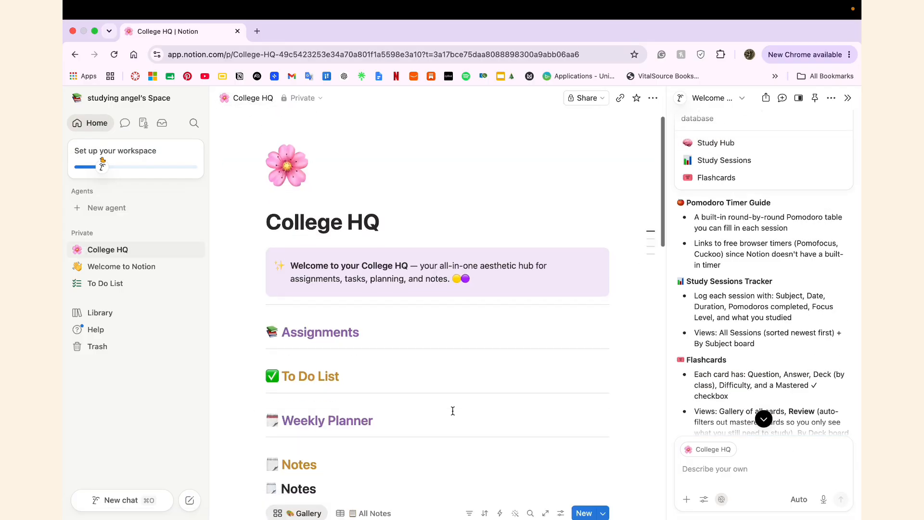
pyautogui.scroll(-15, 452, 411)
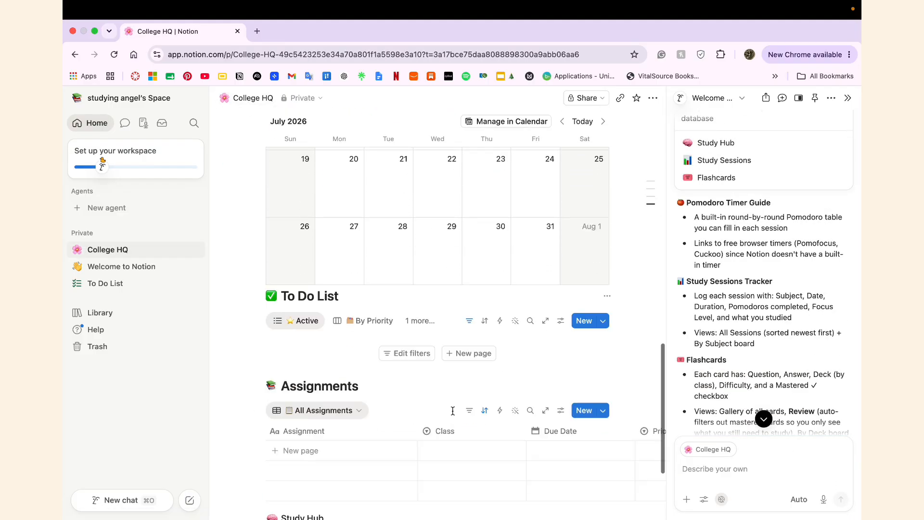
pyautogui.moveTo(297, 386)
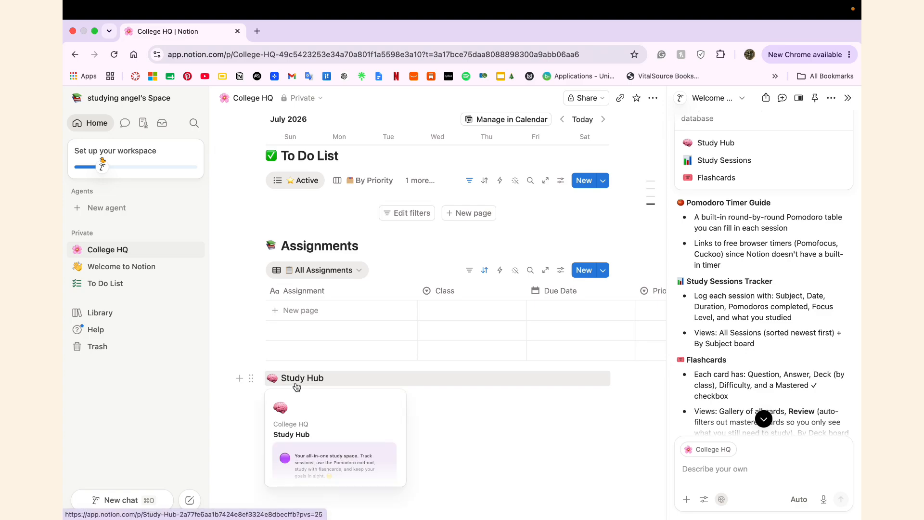
pyautogui.moveTo(251, 378); pyautogui.dragTo(730, 457)
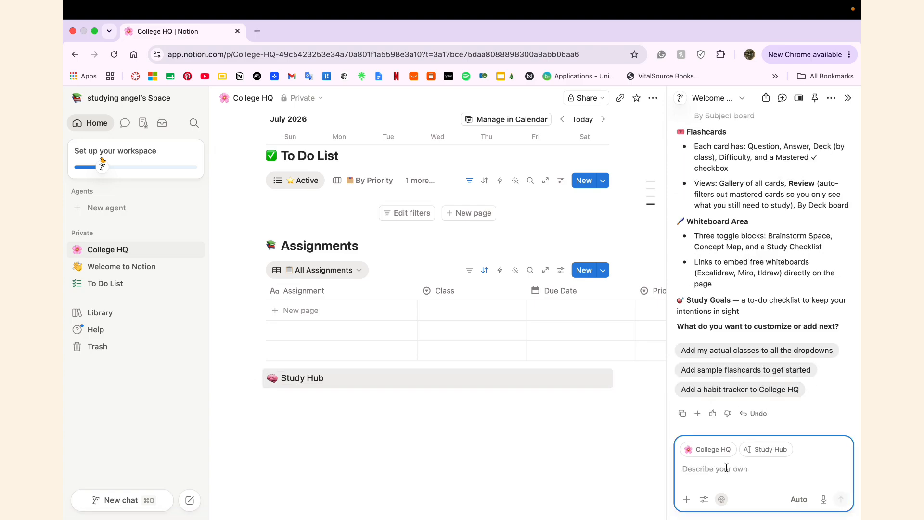
# Step: Send the Future Teachers Association club hub request to Notion AI
pyautogui.write('make a page where i can track an education club, i need an events tab, a calendar, a h')
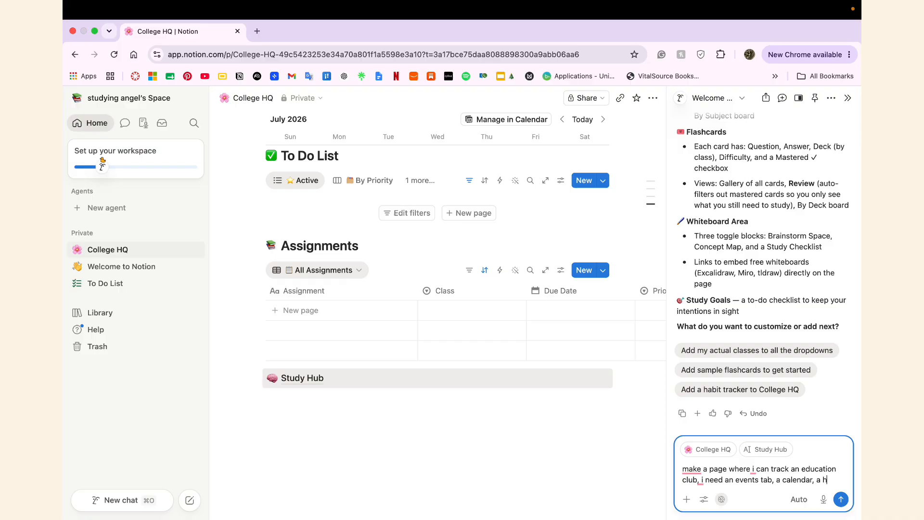
pyautogui.press('BackSpace')
pyautogui.write('page for each position, mak')
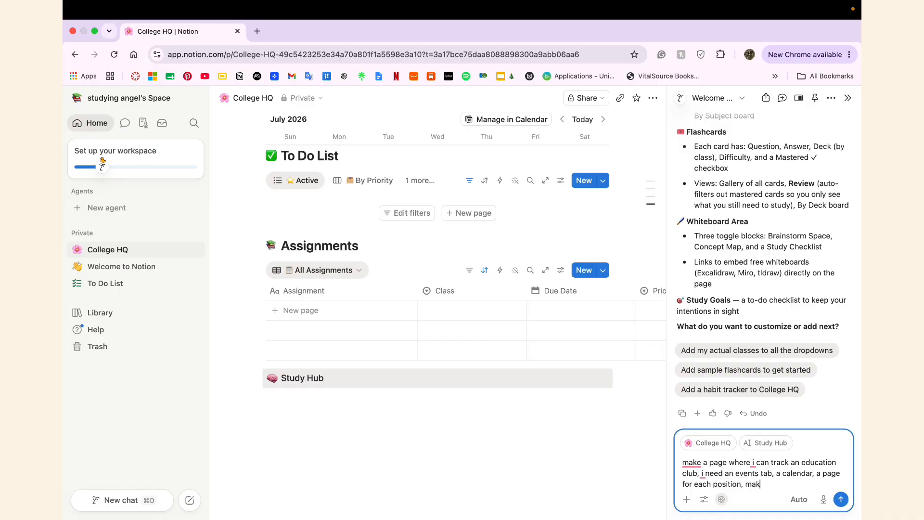
pyautogui.press('BackSpace')
pyautogui.press('BackSpace')
pyautogui.press('BackSpace')
pyautogui.write('with a spot for all the positions, the club is cal')
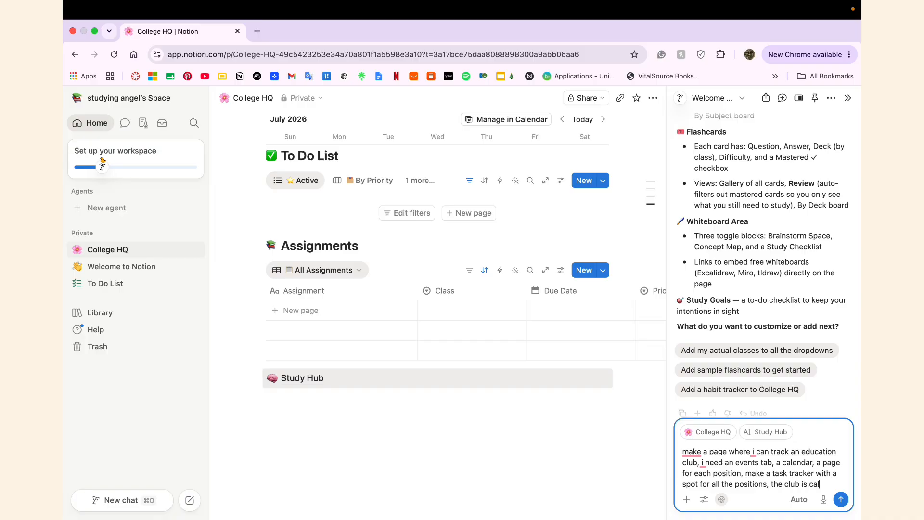
pyautogui.write('ure Treachers Assoication,')
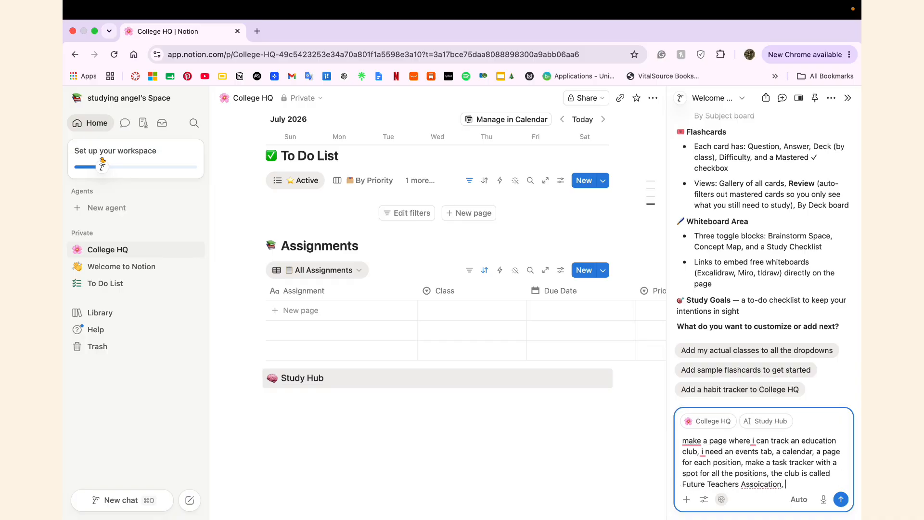
pyautogui.write('so add whatever else teachers would need')
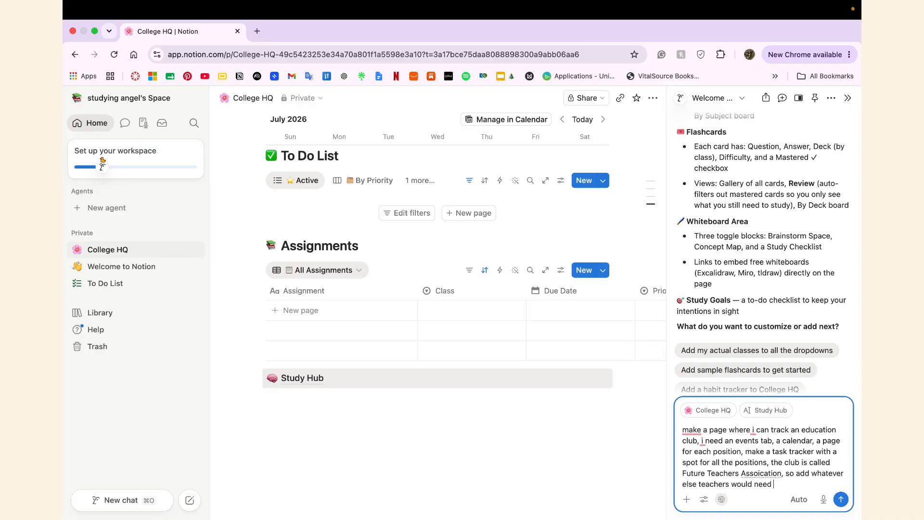
pyautogui.write('what you think the club needs to be organized')
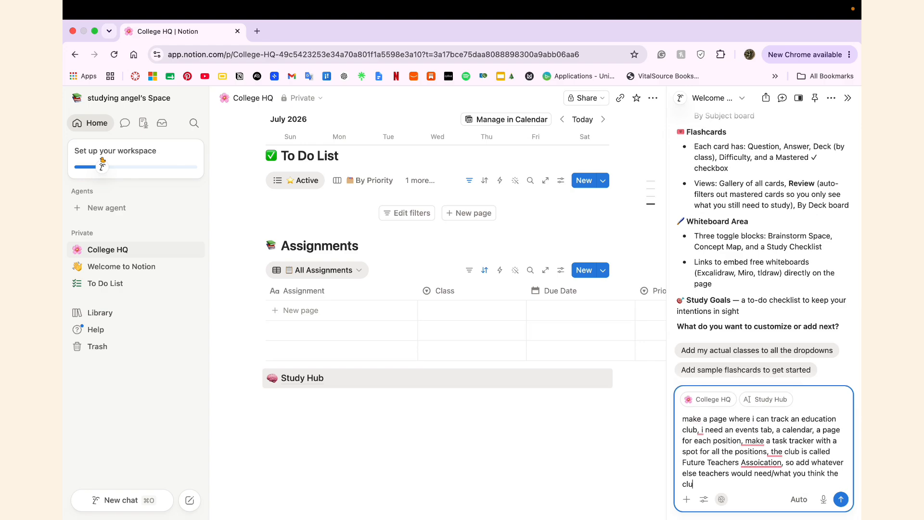
pyautogui.click(840, 500)
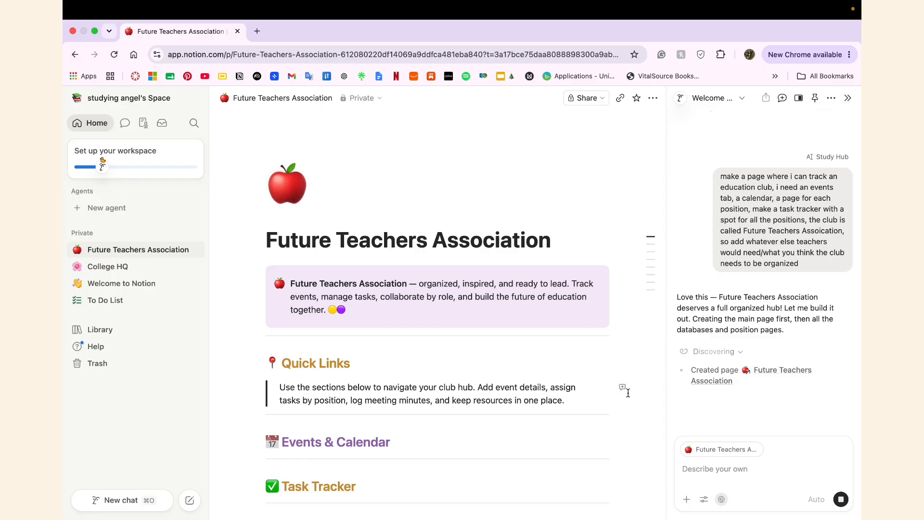
# Step: Scroll the Future Teachers Association page while its five databases and six position pages are built
pyautogui.scroll(-5, 629, 393)
pyautogui.scroll(-2, 628, 393)
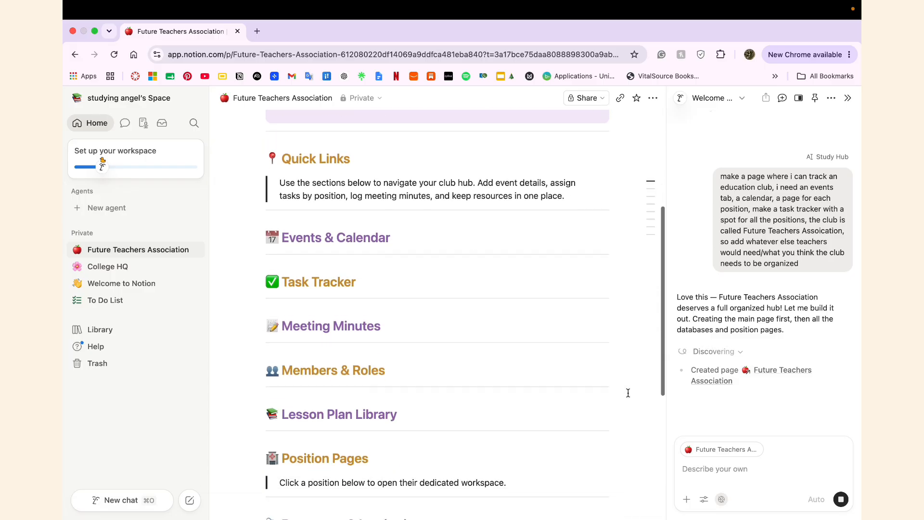
pyautogui.scroll(-3, 629, 393)
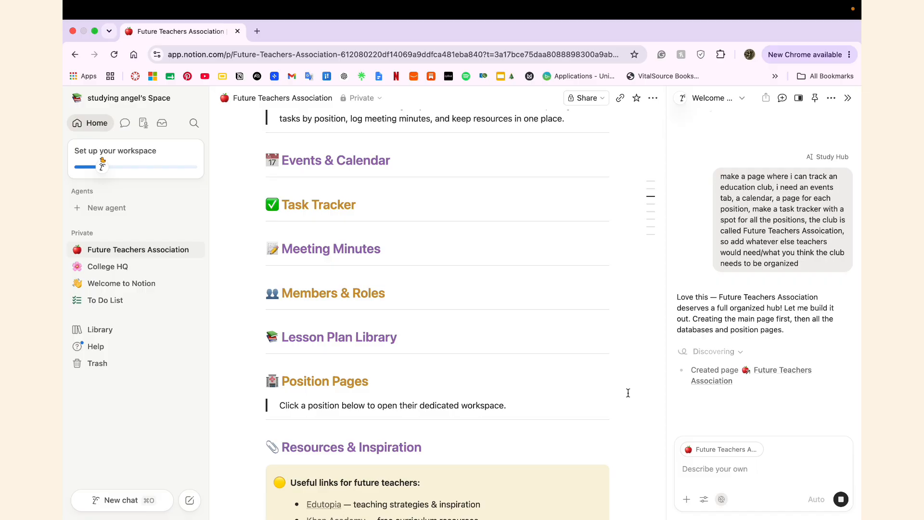
pyautogui.scroll(-3, 628, 393)
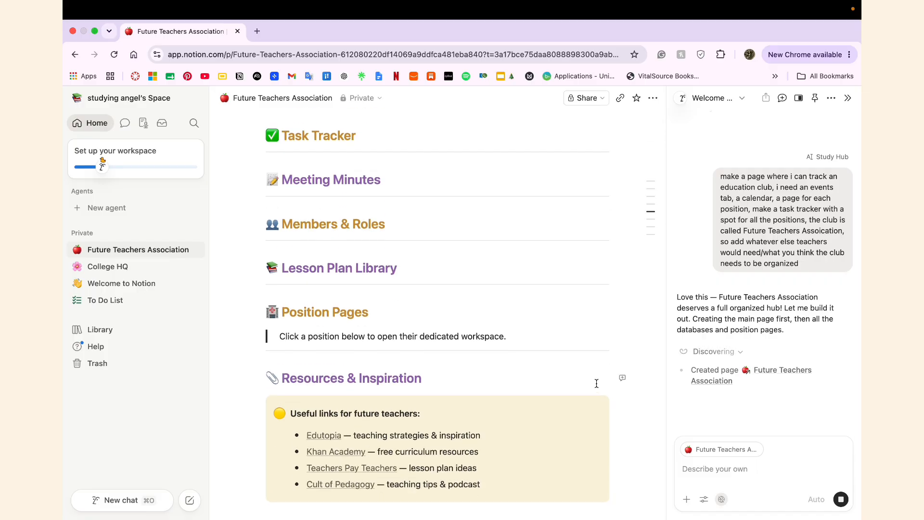
pyautogui.scroll(-3, 597, 384)
pyautogui.scroll(-1, 581, 467)
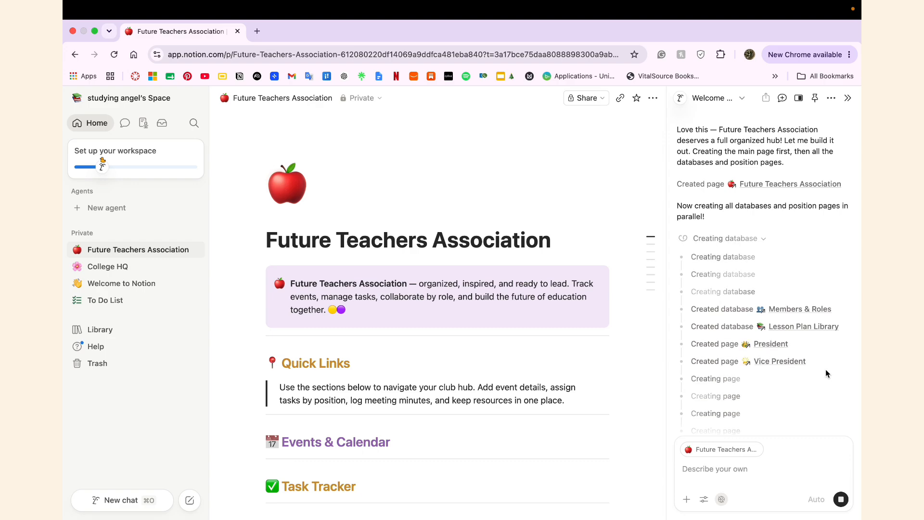
pyautogui.scroll(-10, 612, 450)
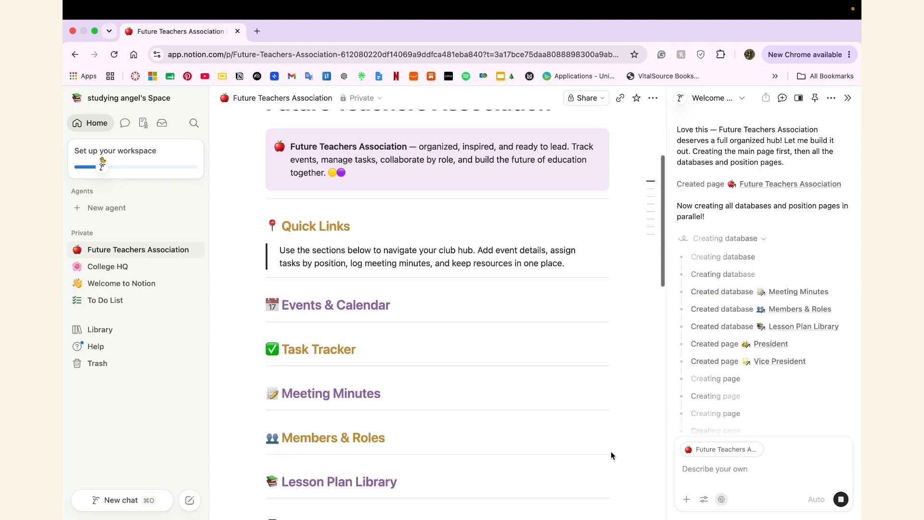
pyautogui.scroll(-6, 612, 451)
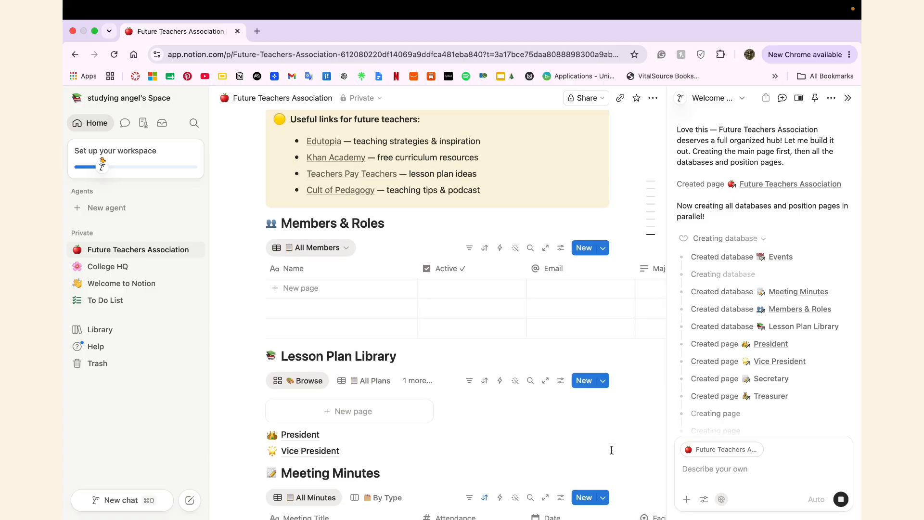
pyautogui.scroll(-3, 611, 450)
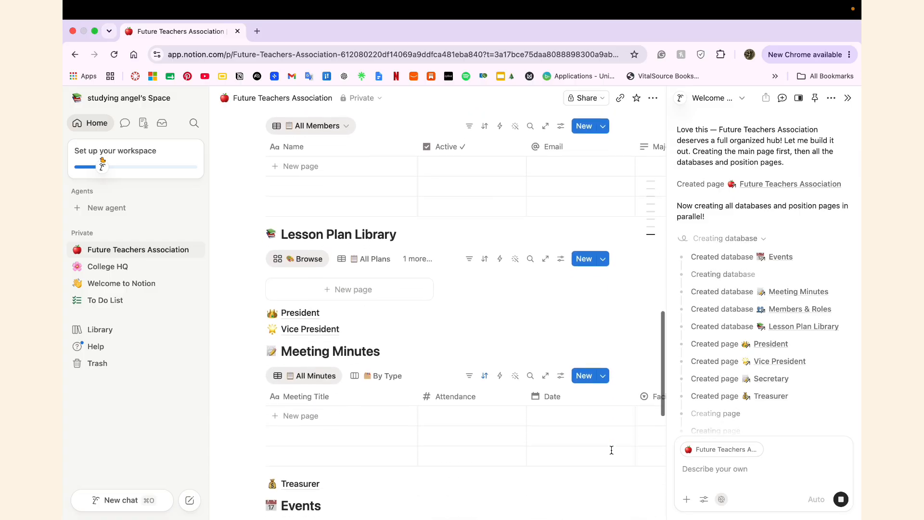
pyautogui.scroll(-6, 610, 482)
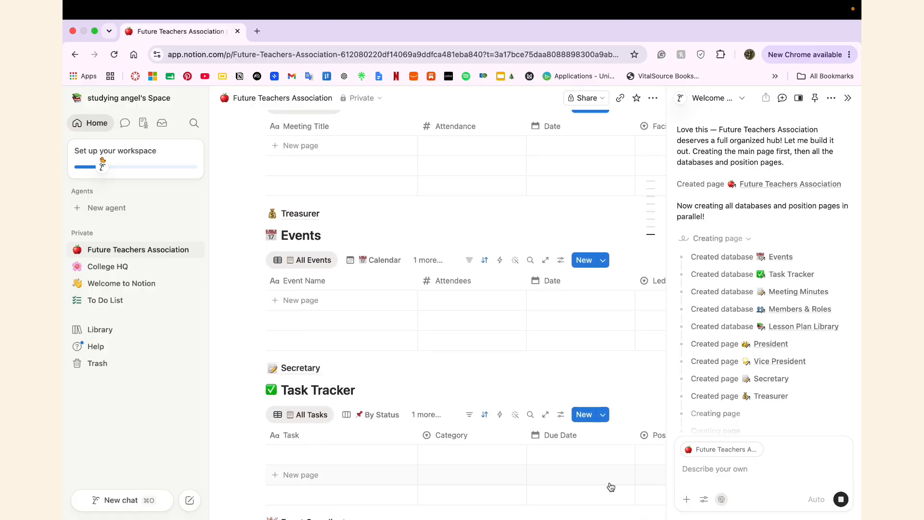
pyautogui.scroll(-3, 610, 484)
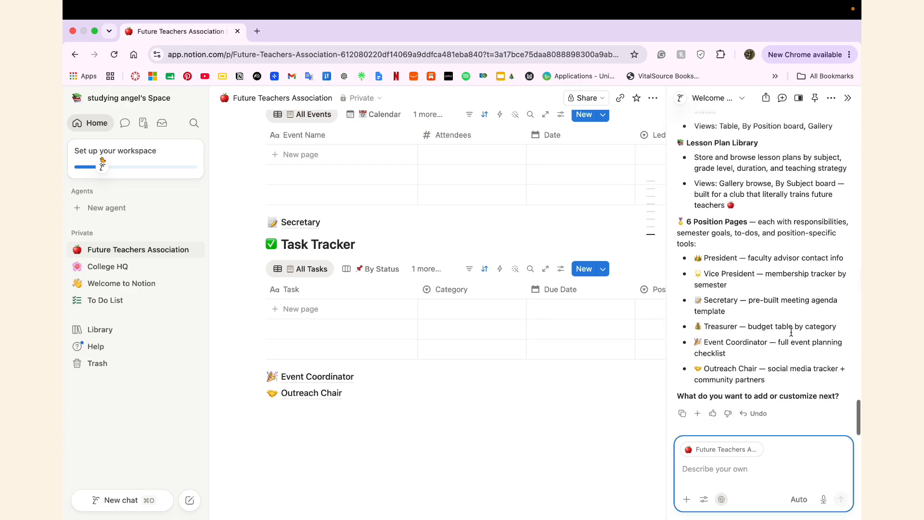
pyautogui.scroll(15, 546, 350)
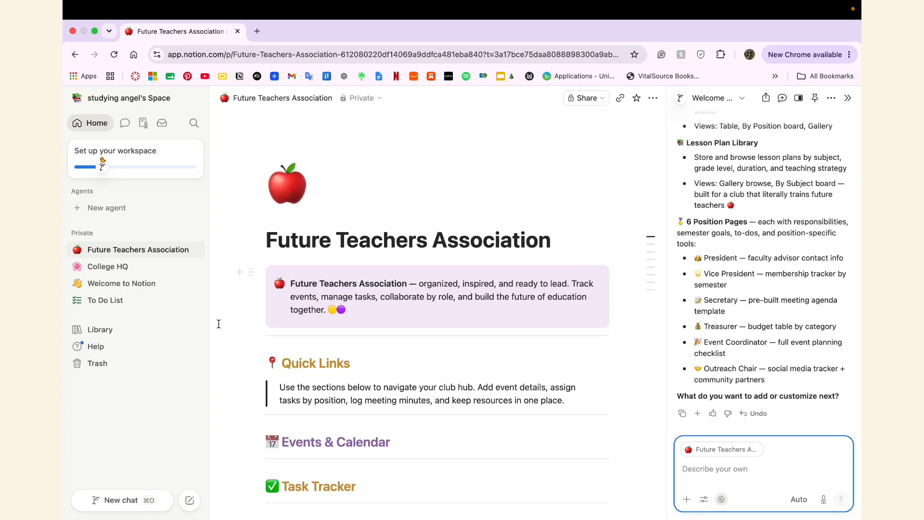
pyautogui.click(129, 275)
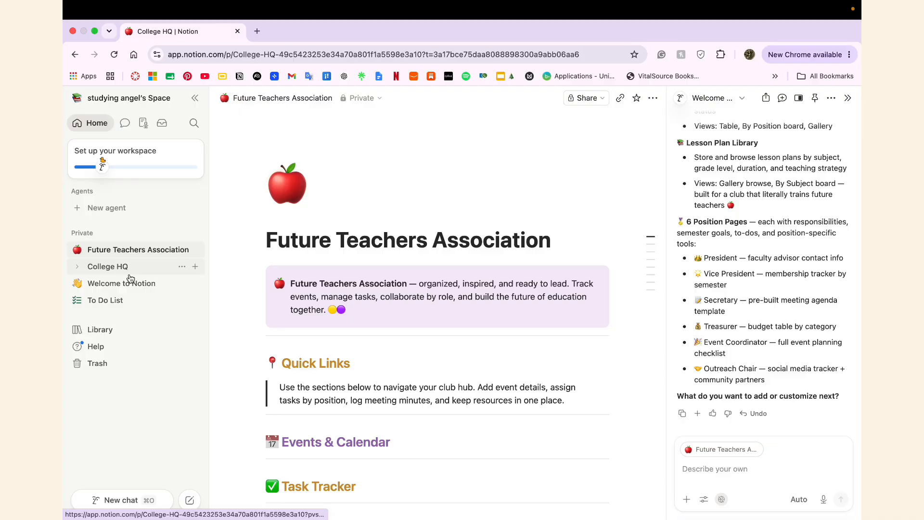
pyautogui.click(732, 466)
pyautogui.click(730, 450)
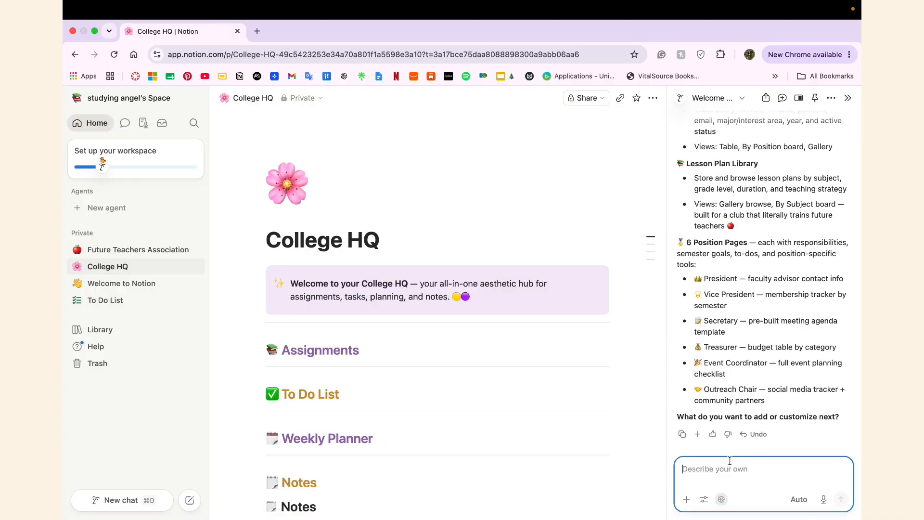
pyautogui.write('c')
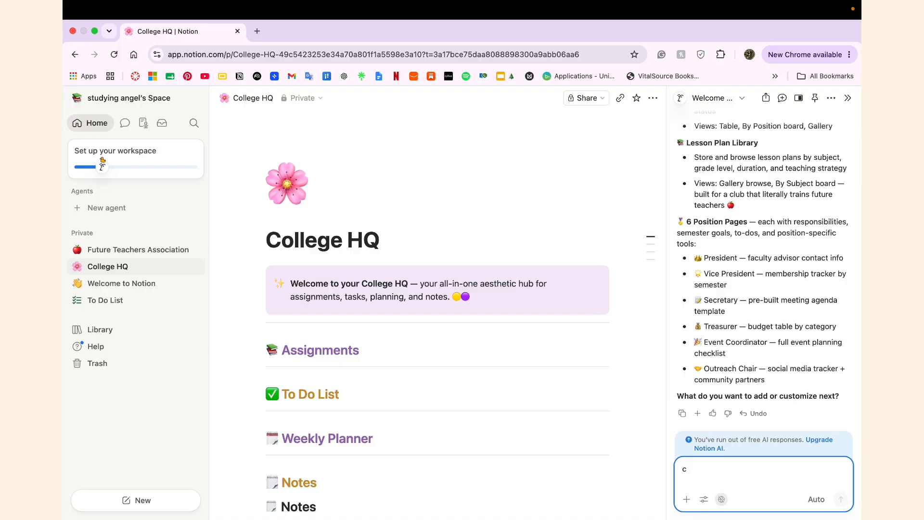
pyautogui.click(192, 250)
pyautogui.scroll(-10, 394, 391)
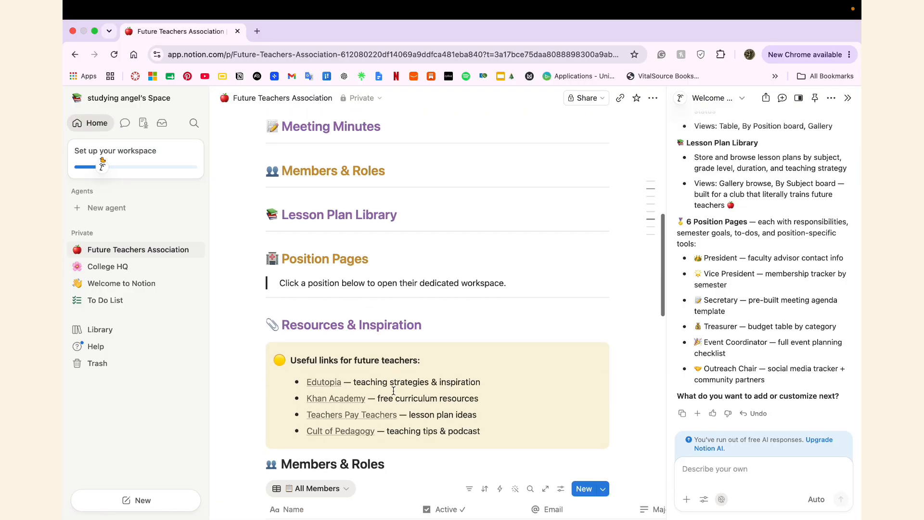
pyautogui.scroll(-15, 394, 391)
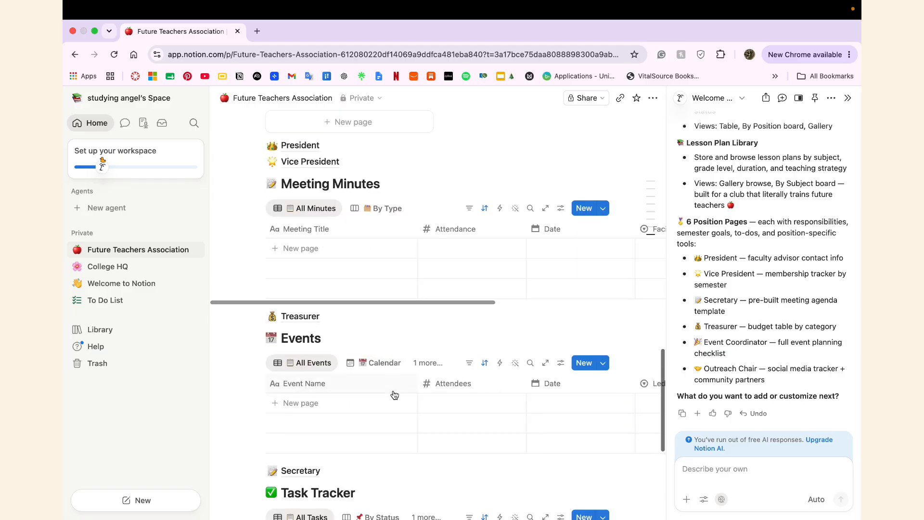
pyautogui.scroll(-4, 394, 395)
pyautogui.scroll(8, 394, 395)
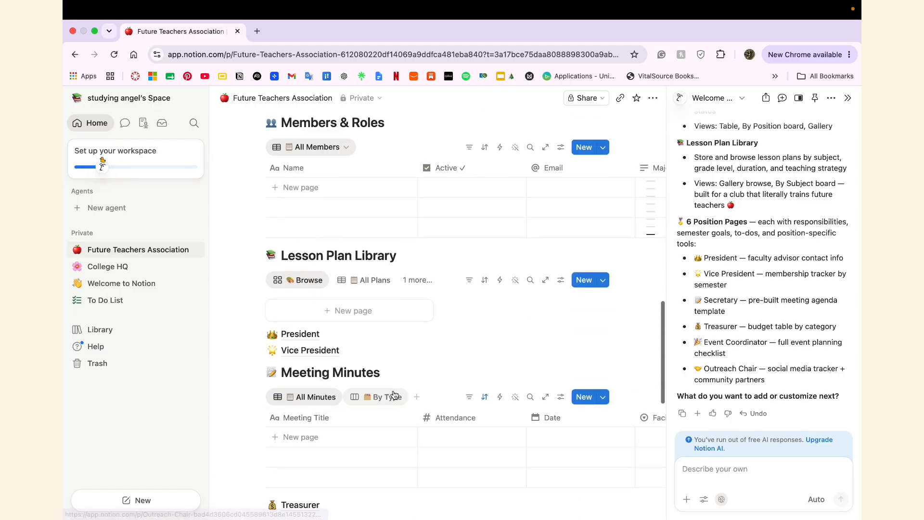
pyautogui.scroll(10, 393, 395)
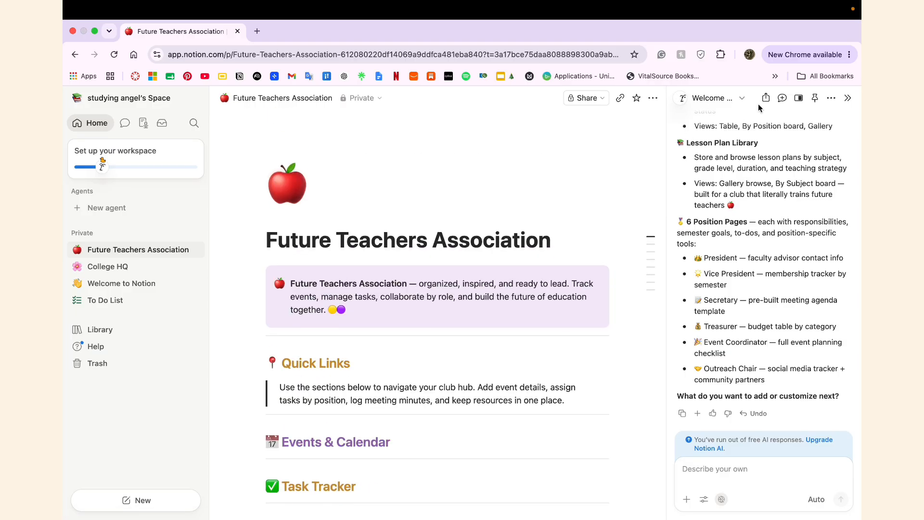
# Step: Close the AI side panel and browse the Future Teachers Association page's tables
pyautogui.click(848, 98)
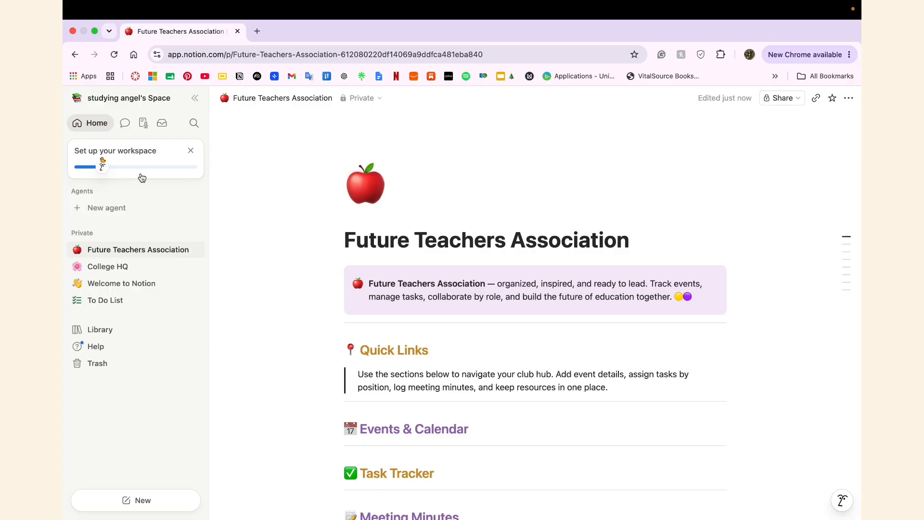
pyautogui.click(105, 169)
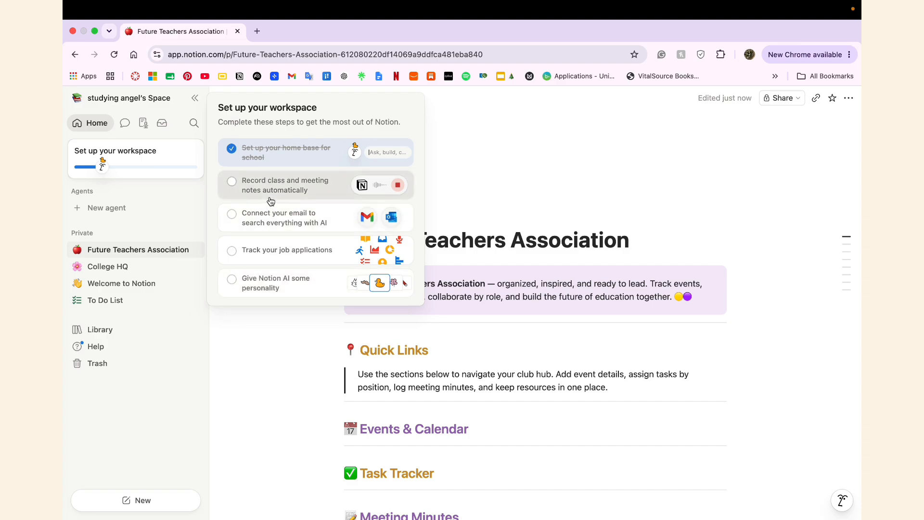
pyautogui.scroll(-4, 241, 313)
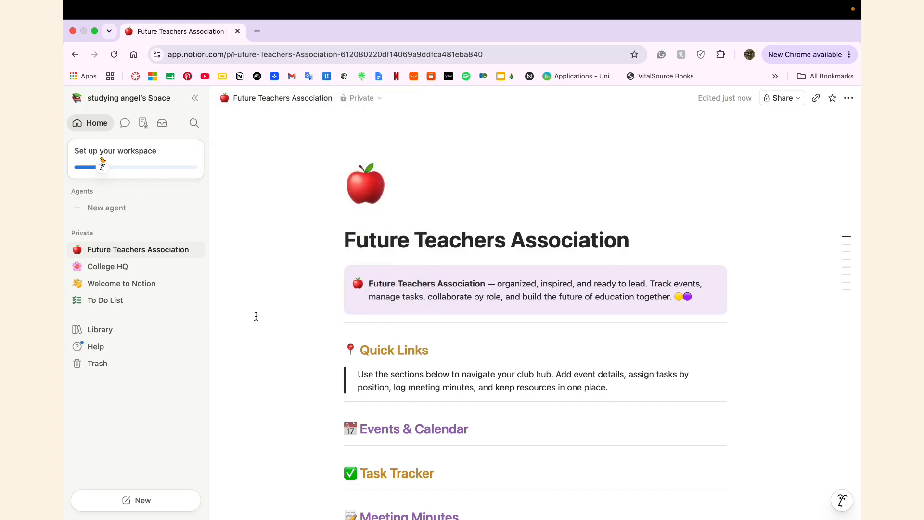
pyautogui.scroll(-15, 264, 329)
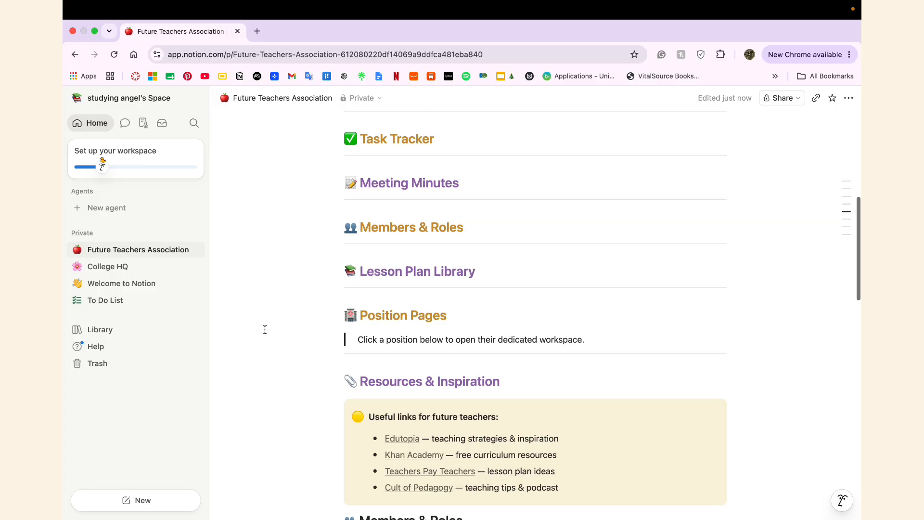
pyautogui.scroll(-5, 265, 329)
pyautogui.hscroll(4, 267, 340)
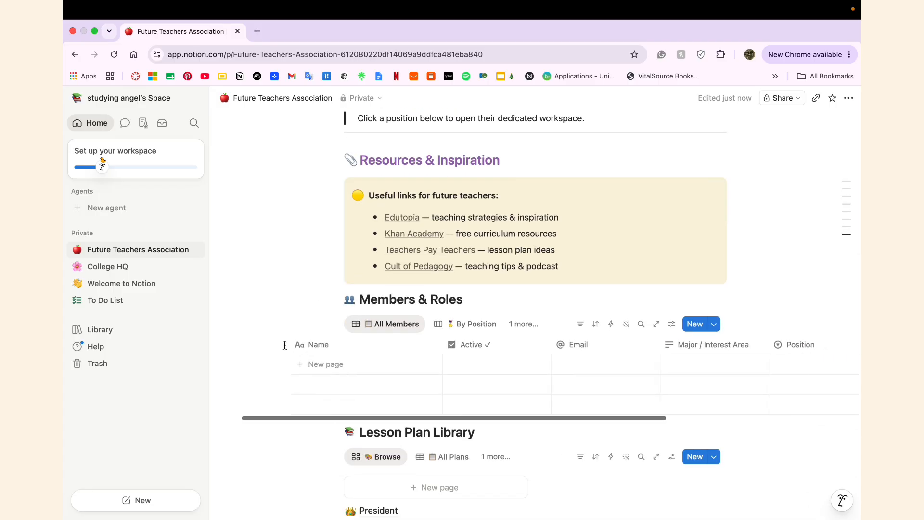
pyautogui.hscroll(9, 284, 345)
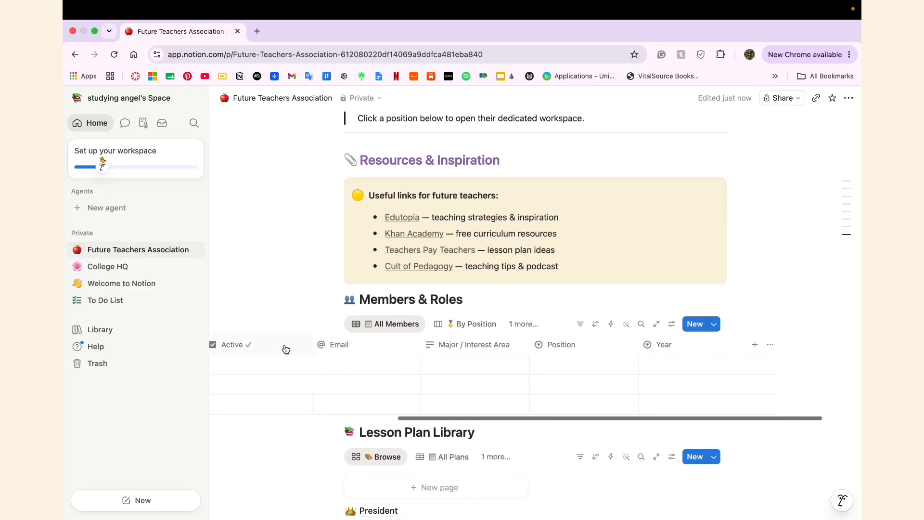
pyautogui.hscroll(-13, 285, 348)
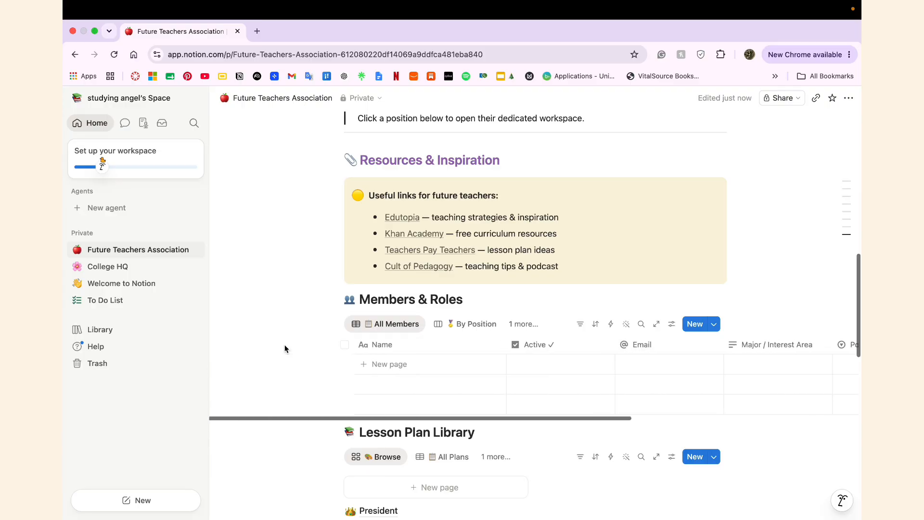
pyautogui.scroll(-4, 291, 400)
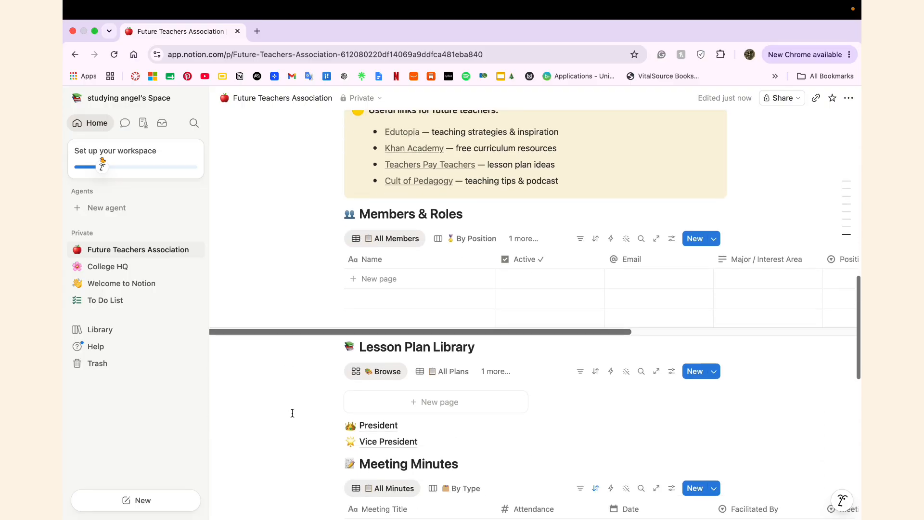
# Step: Add a blank member row to Members & Roles, leaving Major and Position empty
pyautogui.click(528, 299)
pyautogui.hscroll(10, 559, 282)
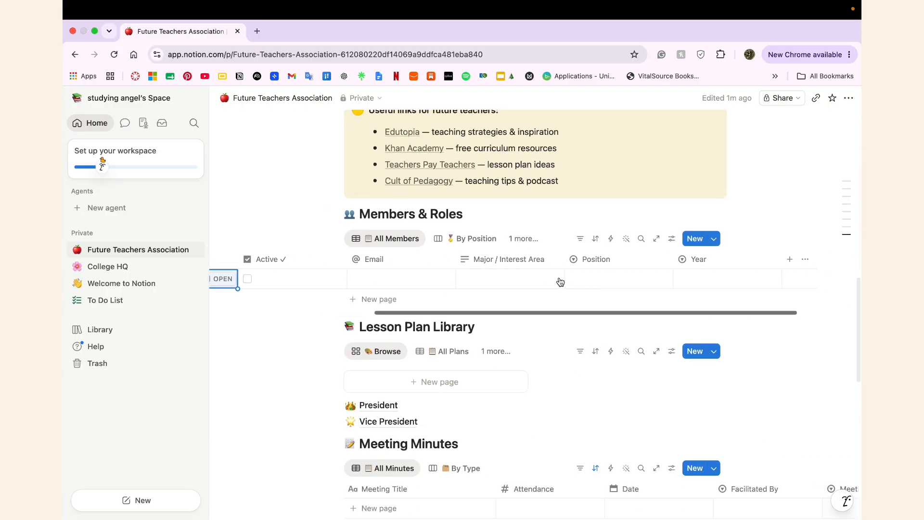
pyautogui.click(518, 278)
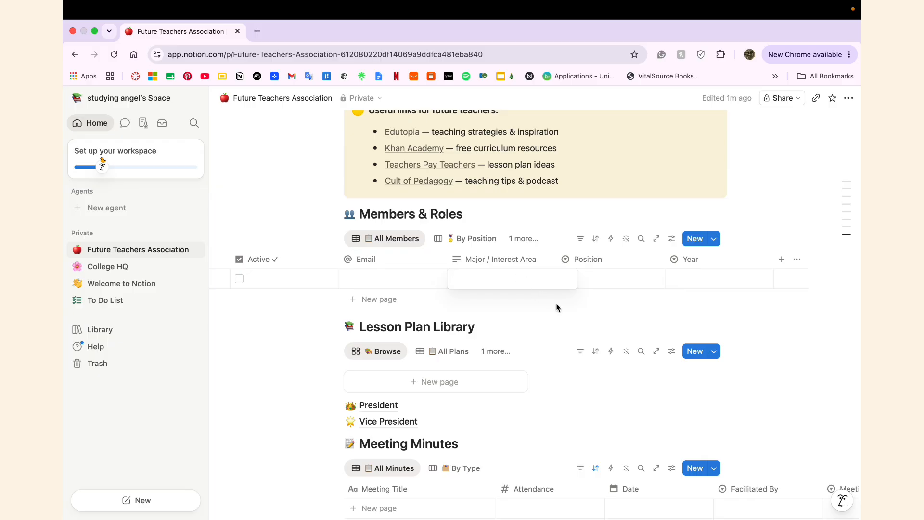
pyautogui.press('Escape')
pyautogui.hscroll(4, 592, 282)
pyautogui.click(547, 278)
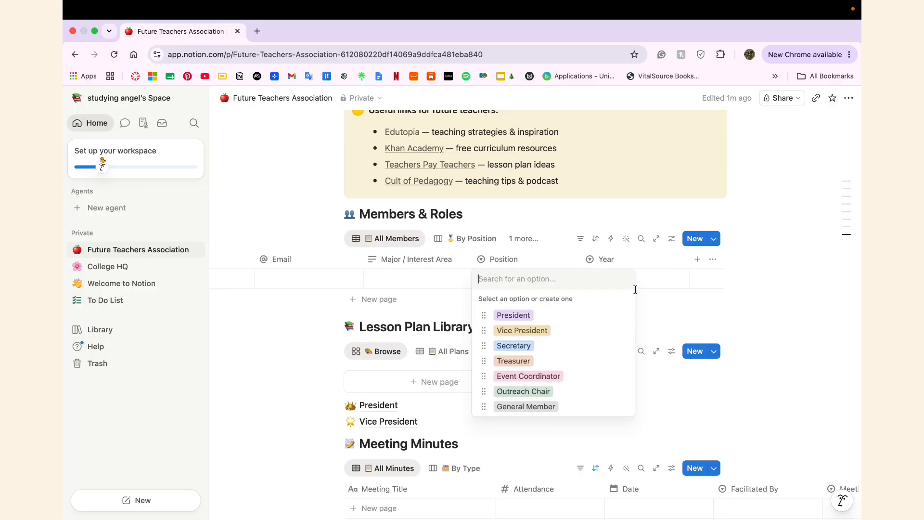
pyautogui.press('Escape')
pyautogui.hscroll(-9, 639, 277)
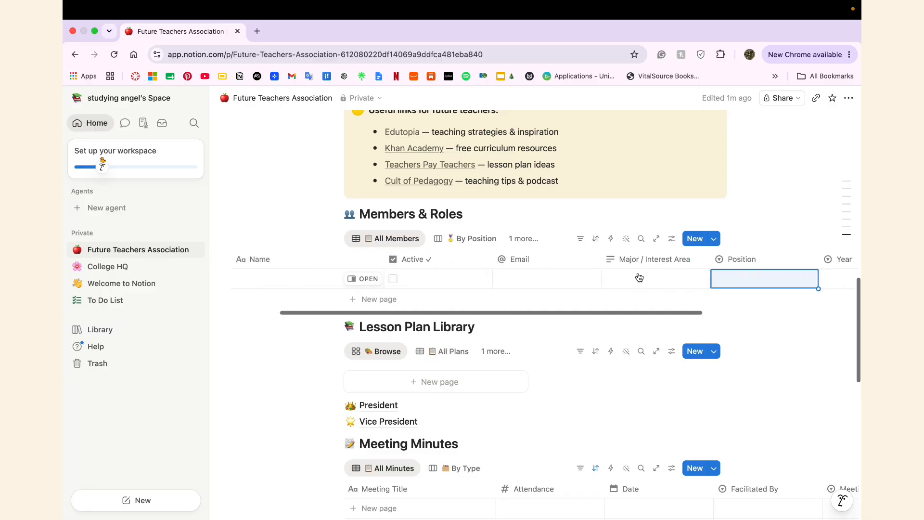
pyautogui.hscroll(-3, 639, 278)
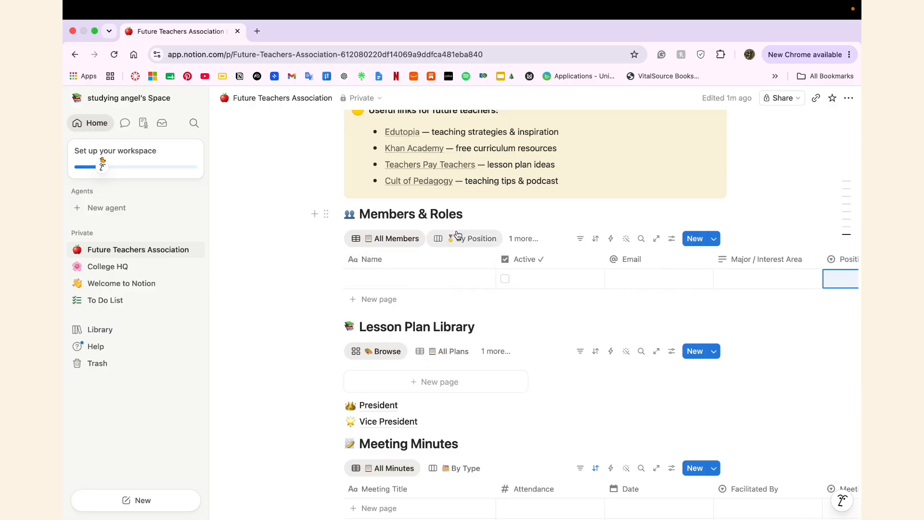
# Step: Add an untitled page to the Lesson Plan Library gallery and close it
pyautogui.scroll(-5, 513, 348)
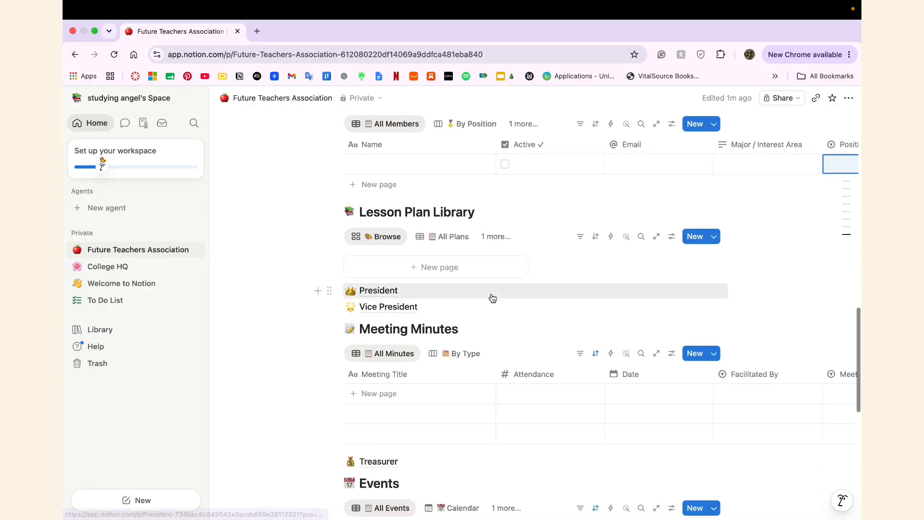
pyautogui.click(490, 280)
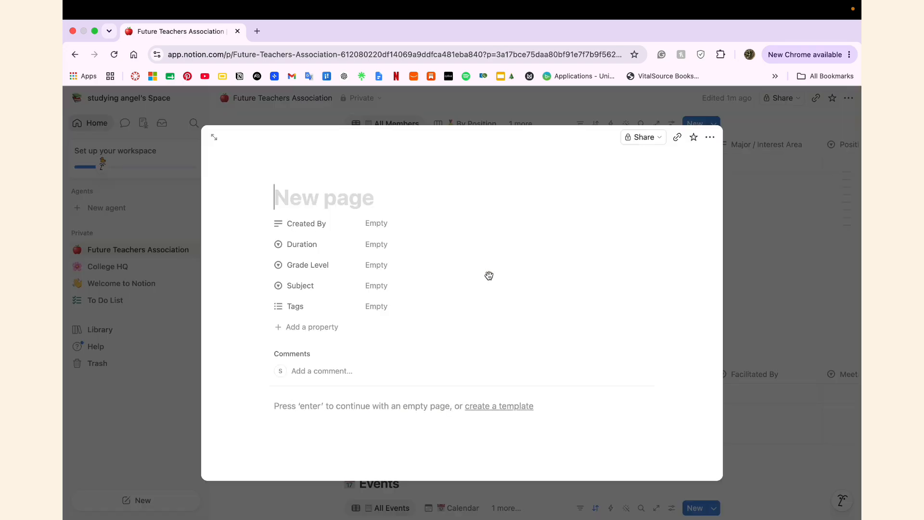
pyautogui.scroll(-3, 511, 357)
pyautogui.scroll(3, 511, 356)
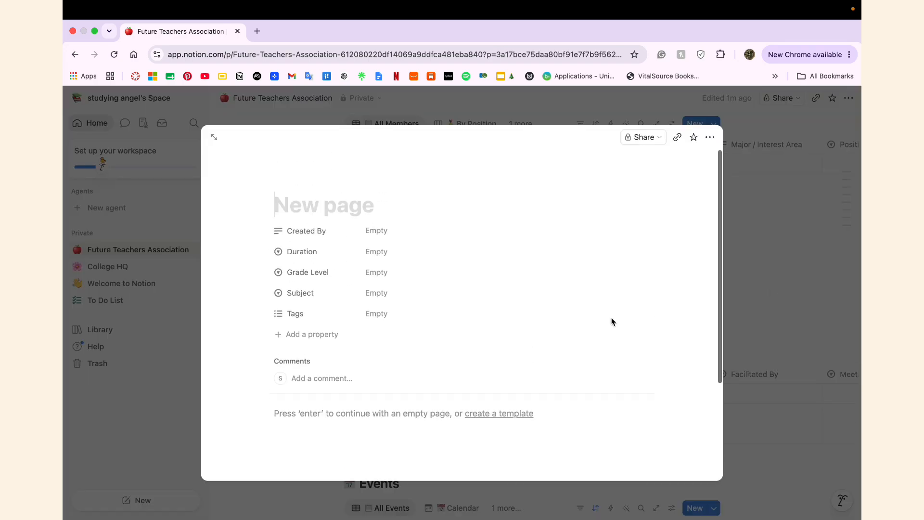
pyautogui.click(781, 287)
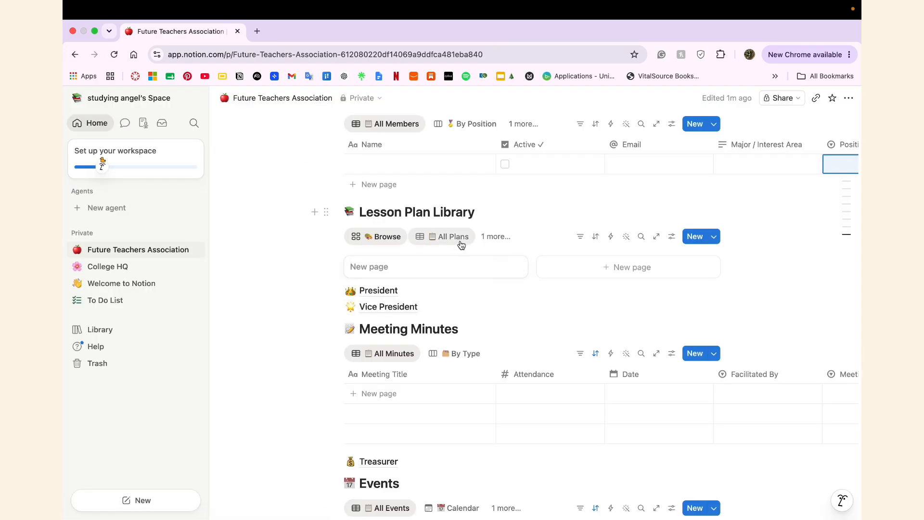
pyautogui.scroll(-2, 565, 294)
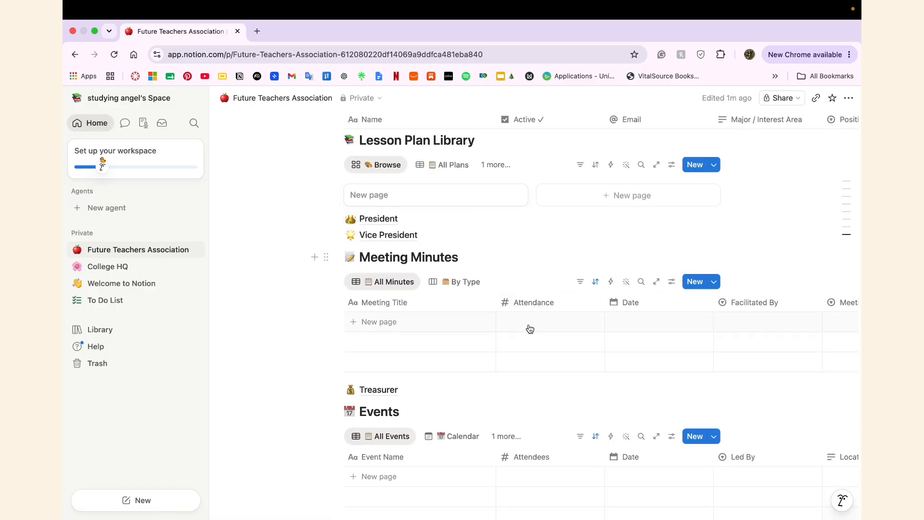
pyautogui.hscroll(3, 530, 329)
pyautogui.hscroll(3, 530, 329)
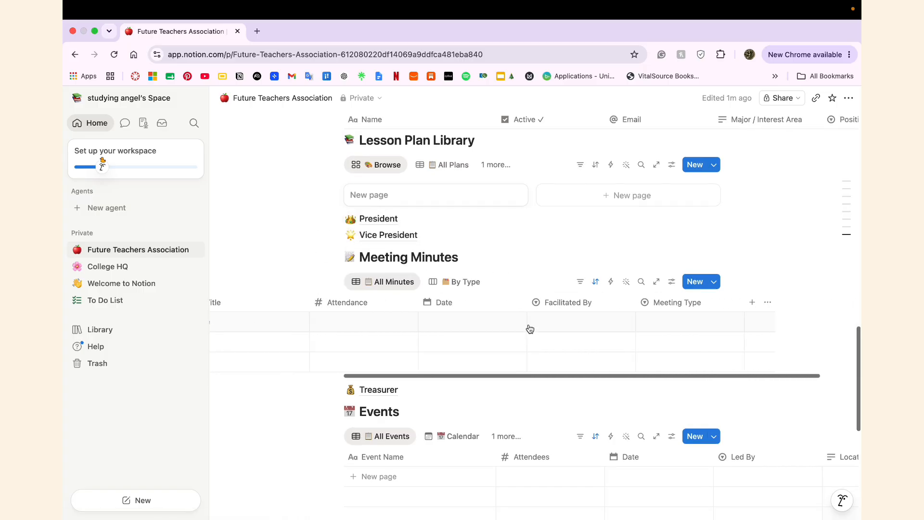
pyautogui.hscroll(-5, 530, 329)
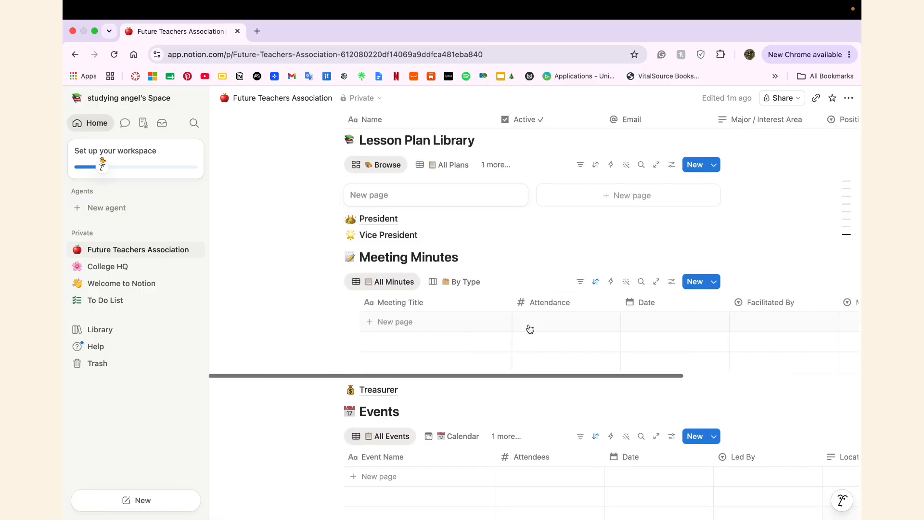
# Step: Open and review the President position page
pyautogui.click(376, 218)
pyautogui.scroll(-5, 324, 396)
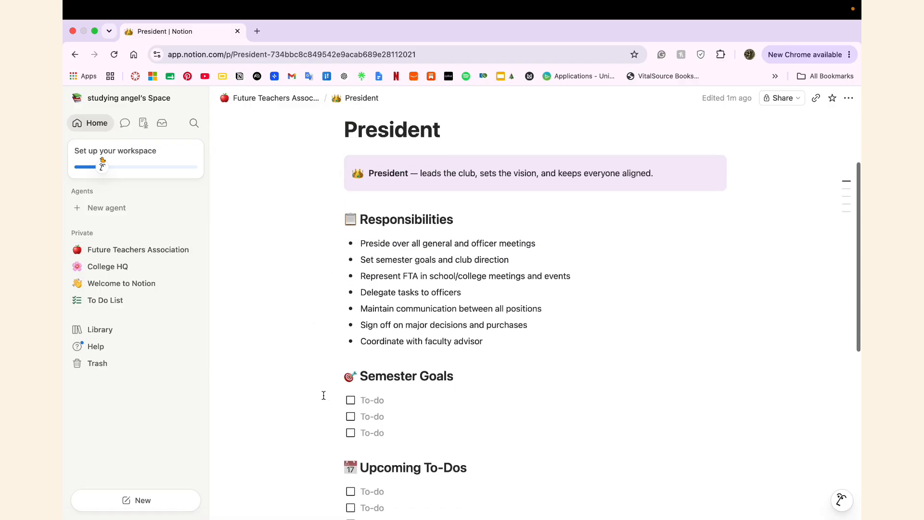
pyautogui.scroll(-4, 324, 395)
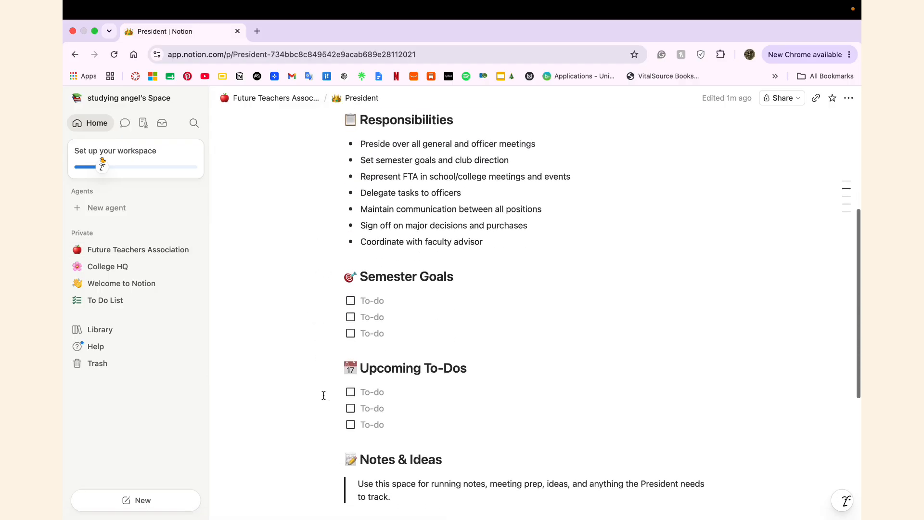
pyautogui.scroll(-1, 324, 395)
pyautogui.scroll(3, 323, 395)
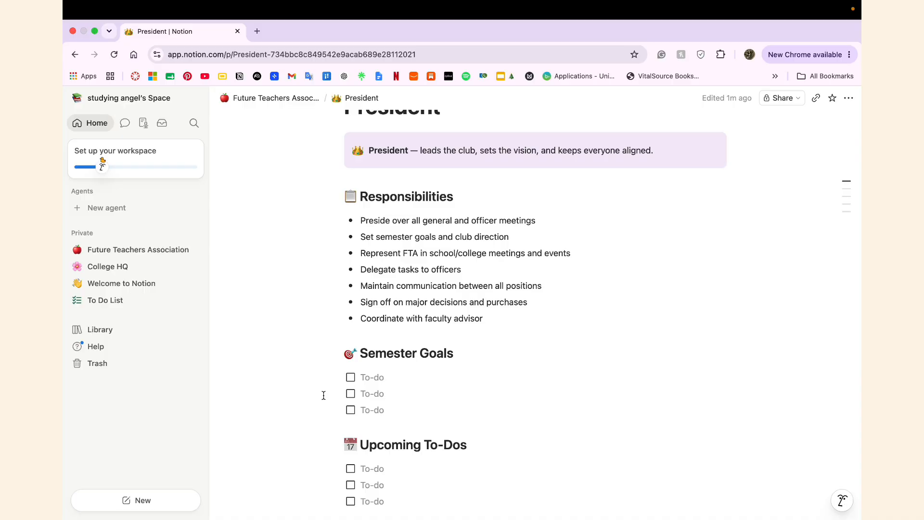
pyautogui.scroll(-10, 324, 395)
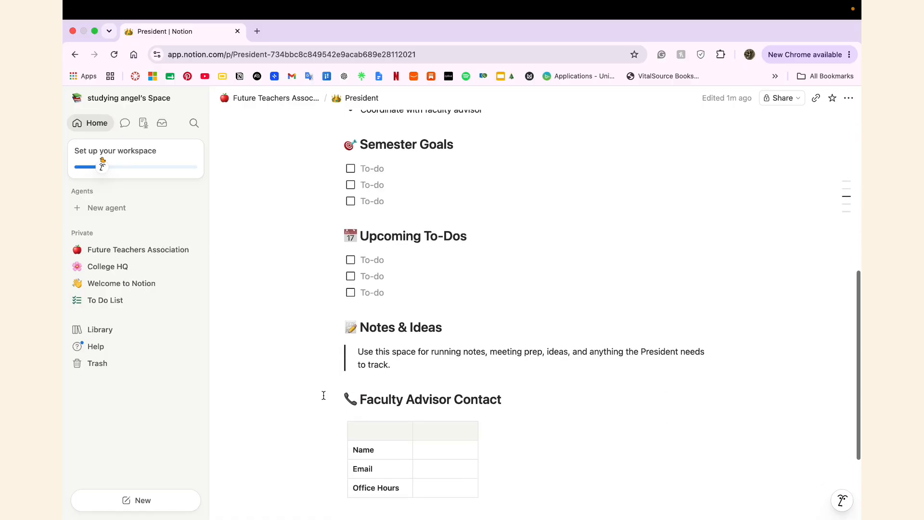
pyautogui.scroll(15, 324, 395)
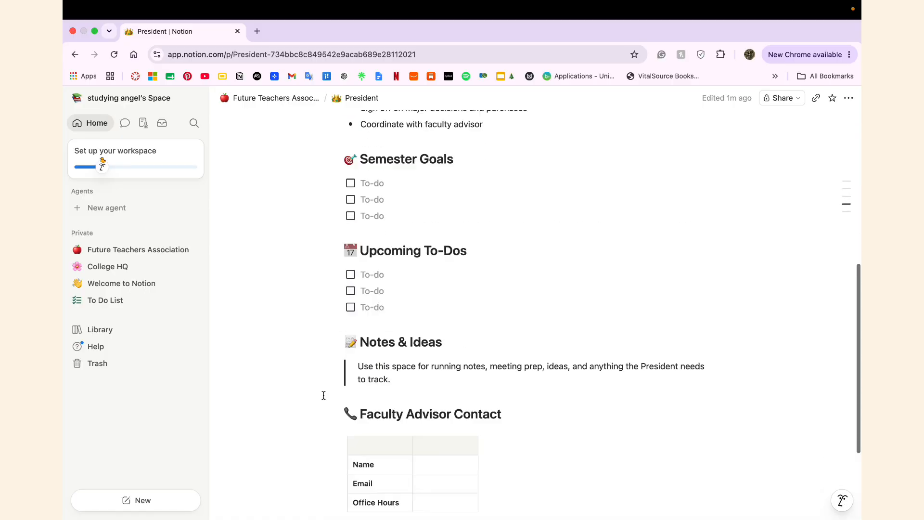
# Step: Return to the hub and open the Vice President position page
pyautogui.click(300, 99)
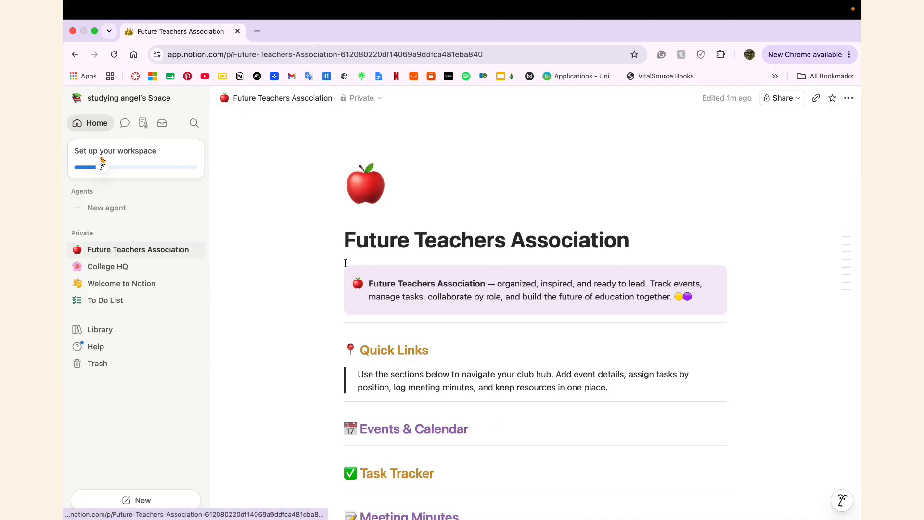
pyautogui.scroll(-10, 350, 375)
pyautogui.scroll(-7, 350, 375)
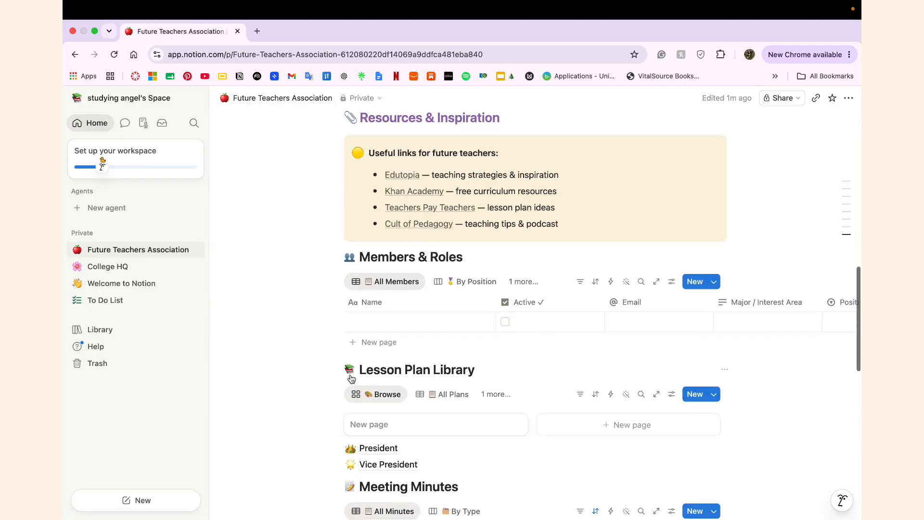
pyautogui.click(371, 306)
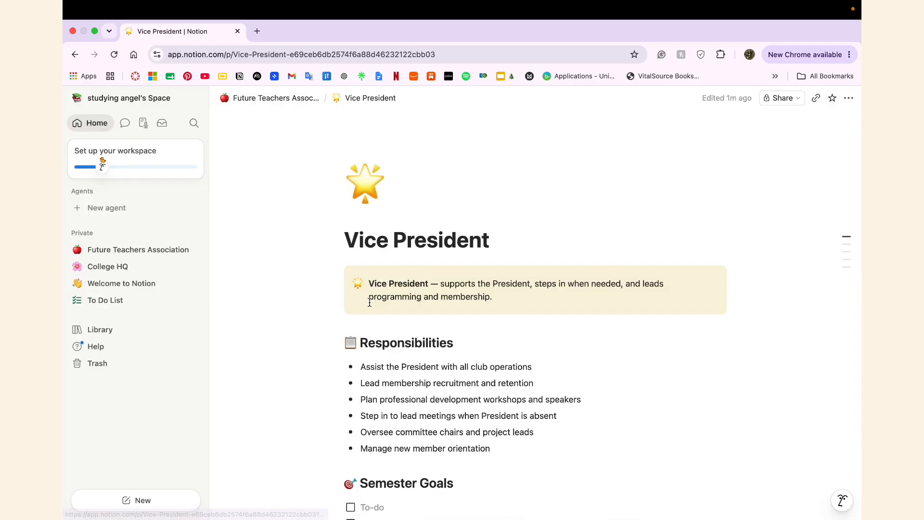
pyautogui.scroll(-6, 281, 362)
pyautogui.scroll(-3, 281, 362)
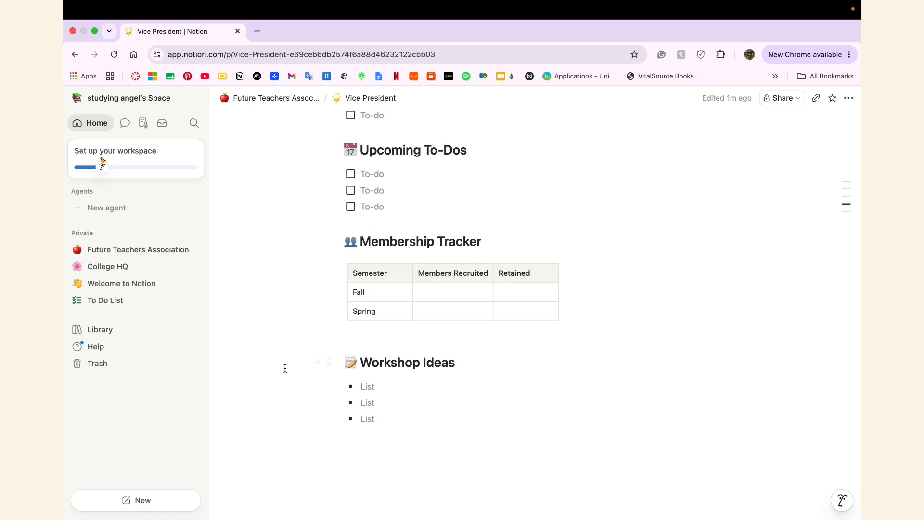
pyautogui.scroll(10, 302, 290)
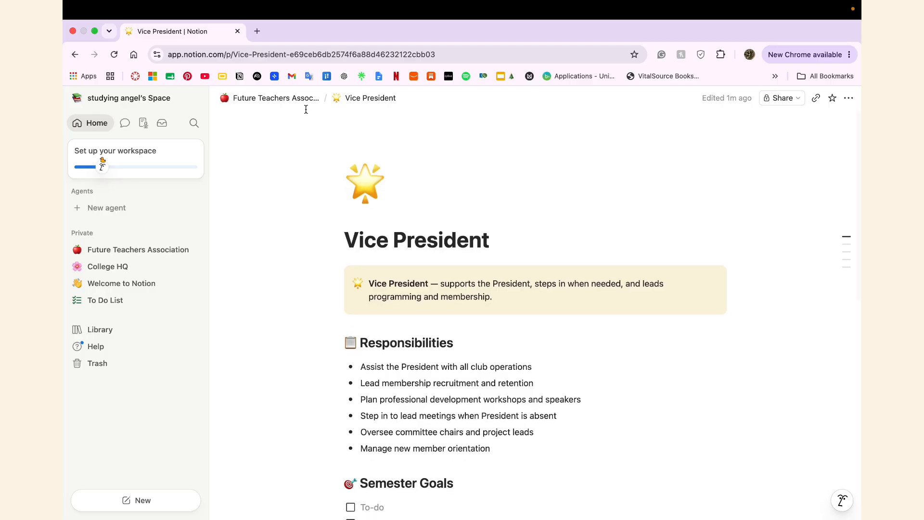
# Step: Open the Treasurer page from the hub and review its Semester Goals and Budget Overview table
pyautogui.click(306, 103)
pyautogui.scroll(-15, 318, 406)
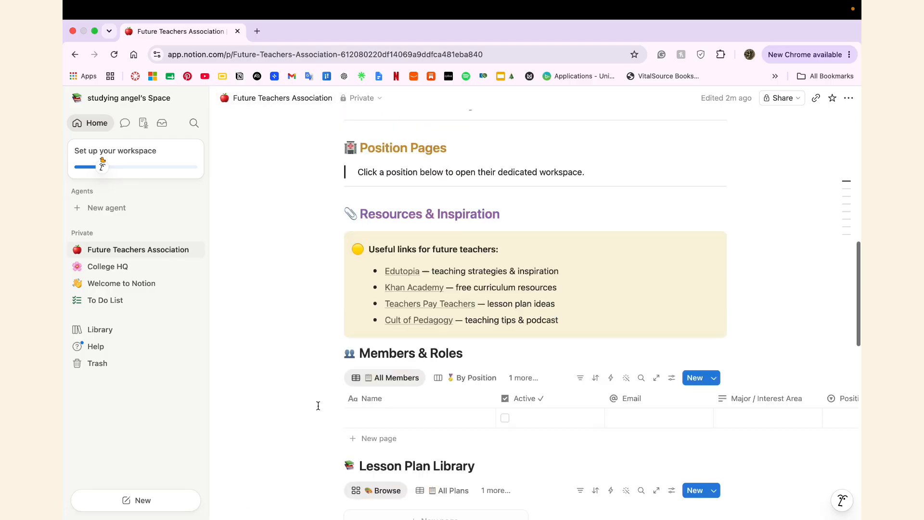
pyautogui.scroll(-8, 318, 405)
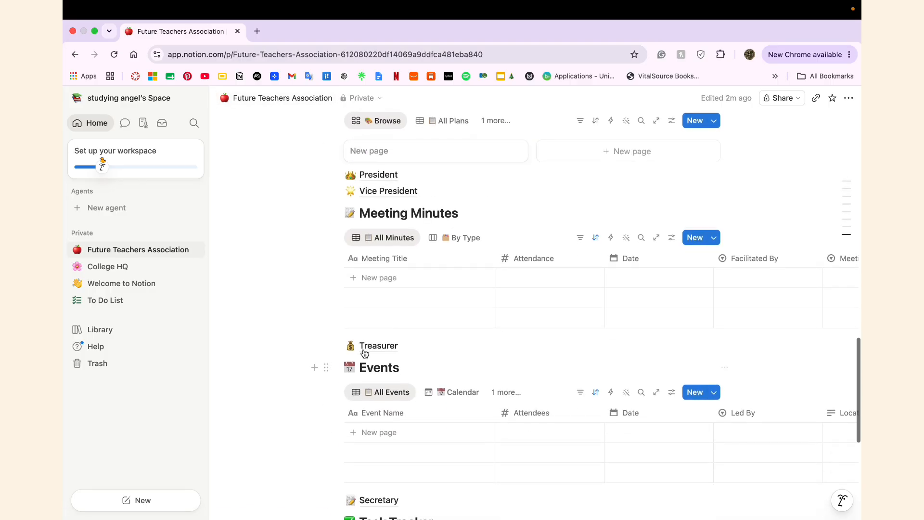
pyautogui.click(364, 347)
pyautogui.scroll(-4, 332, 378)
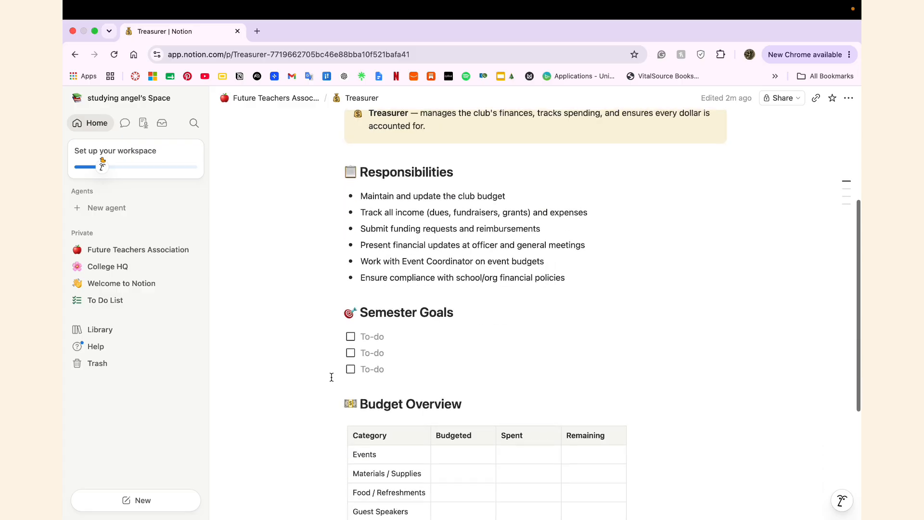
pyautogui.scroll(-5, 332, 377)
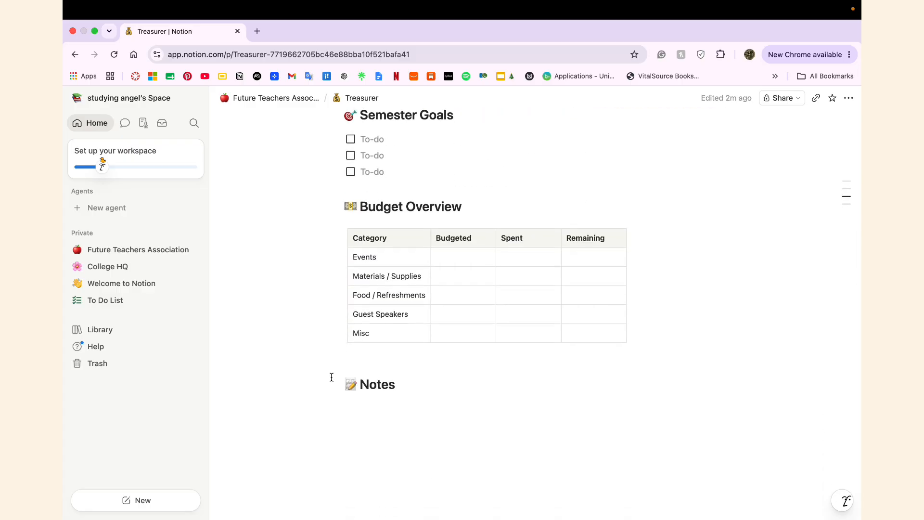
pyautogui.scroll(8, 331, 375)
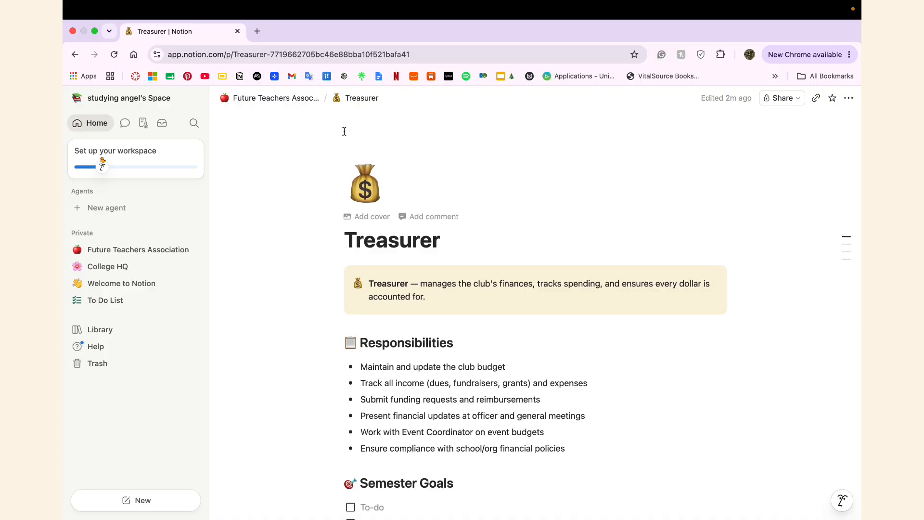
# Step: Return to the Future Teachers Association hub and scroll down to the Secretary link
pyautogui.click(297, 99)
pyautogui.scroll(-4, 350, 301)
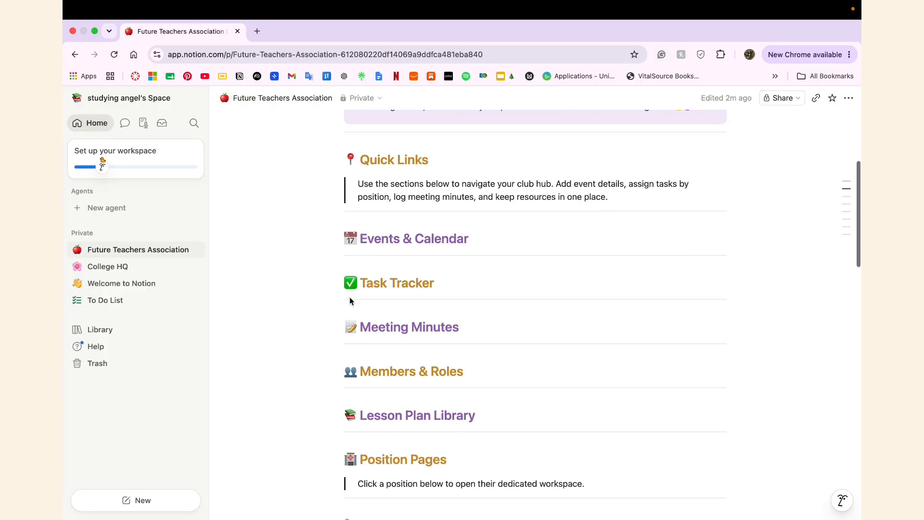
pyautogui.scroll(-10, 350, 301)
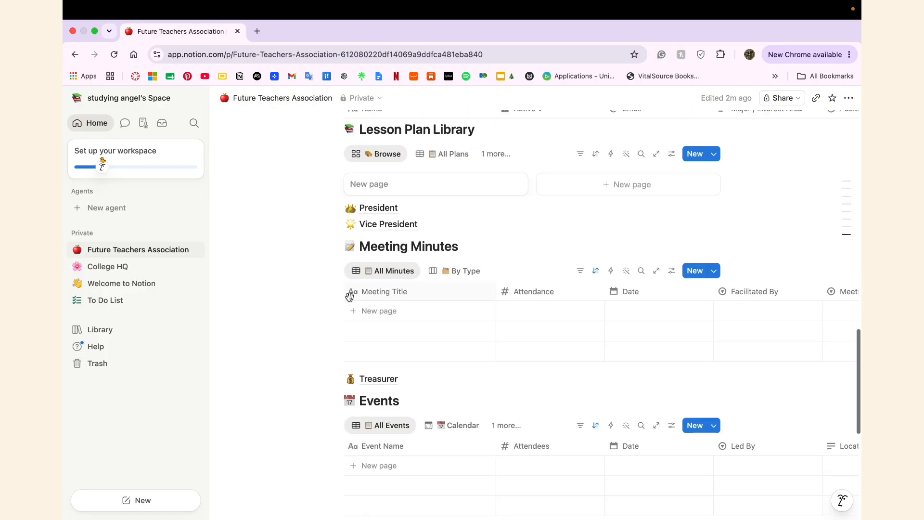
pyautogui.scroll(-2, 350, 297)
pyautogui.moveTo(367, 320)
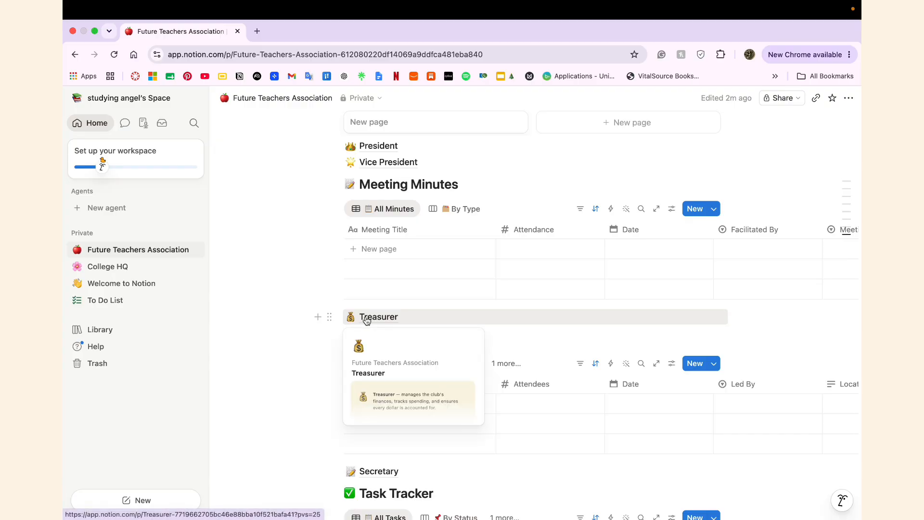
pyautogui.scroll(-5, 305, 319)
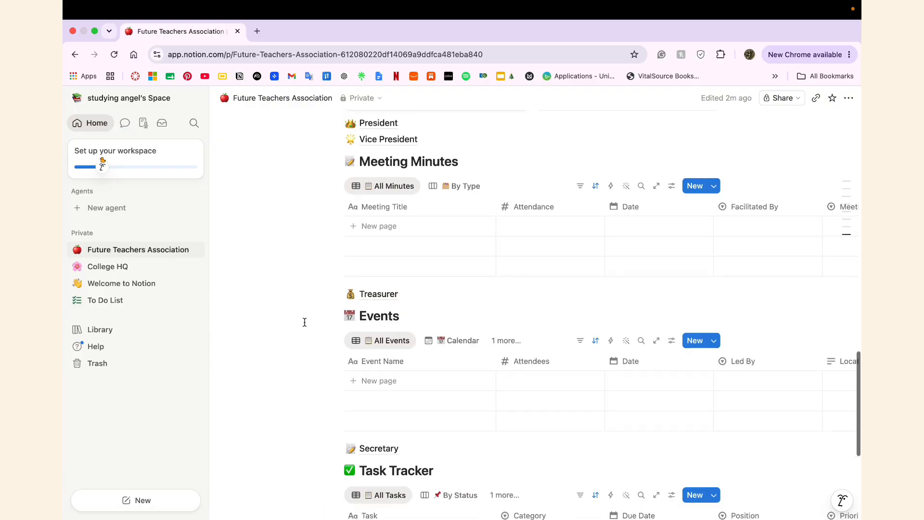
# Step: Open the Secretary position page and scroll through its contents
pyautogui.click(377, 313)
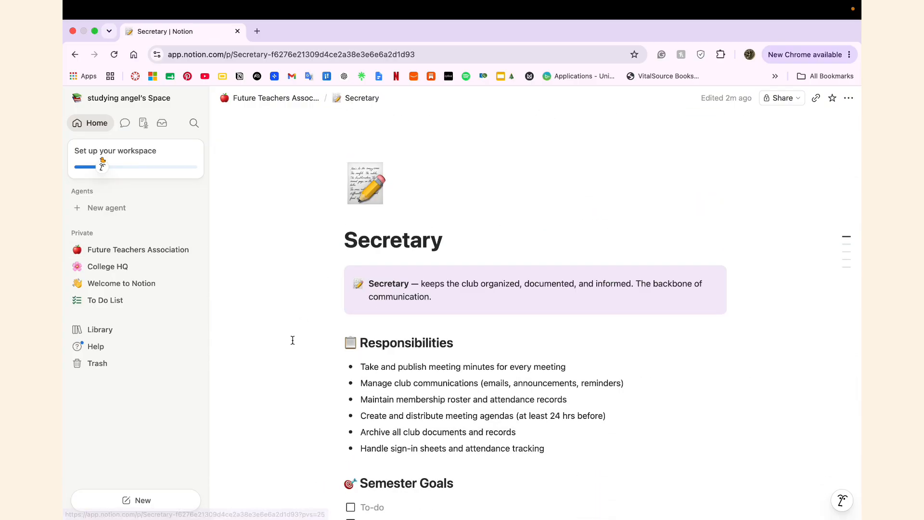
pyautogui.scroll(-5, 297, 344)
pyautogui.scroll(-5, 302, 352)
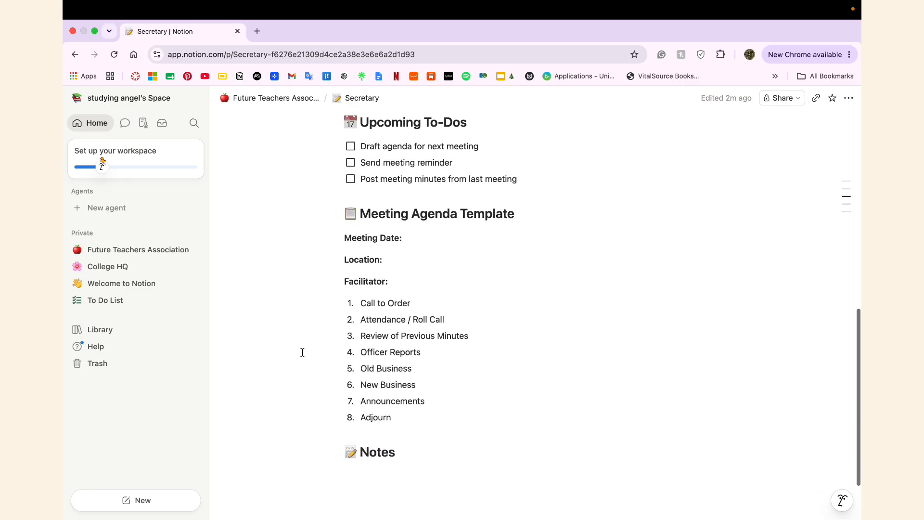
pyautogui.scroll(-2, 302, 353)
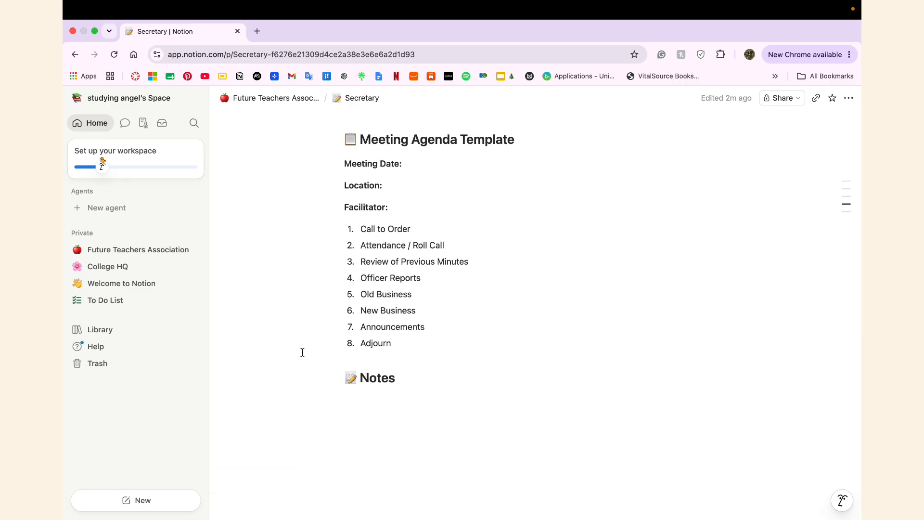
pyautogui.scroll(3, 303, 353)
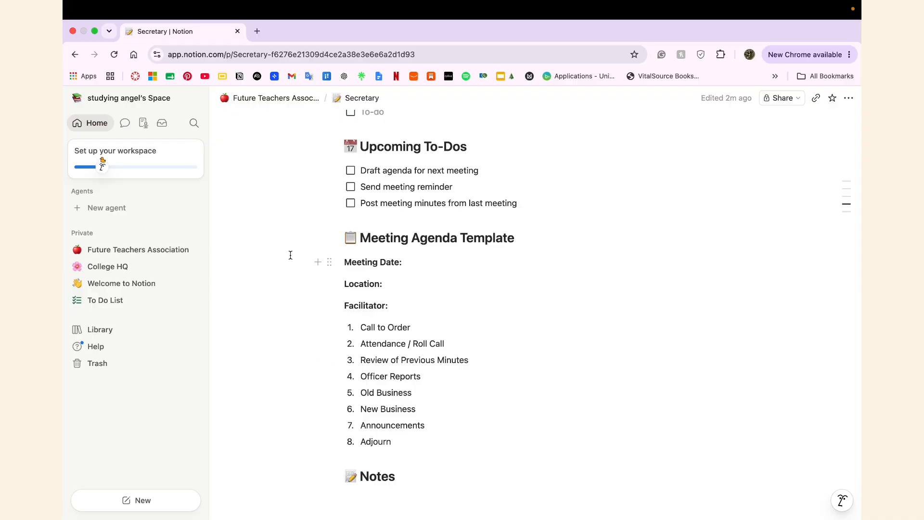
pyautogui.scroll(8, 291, 255)
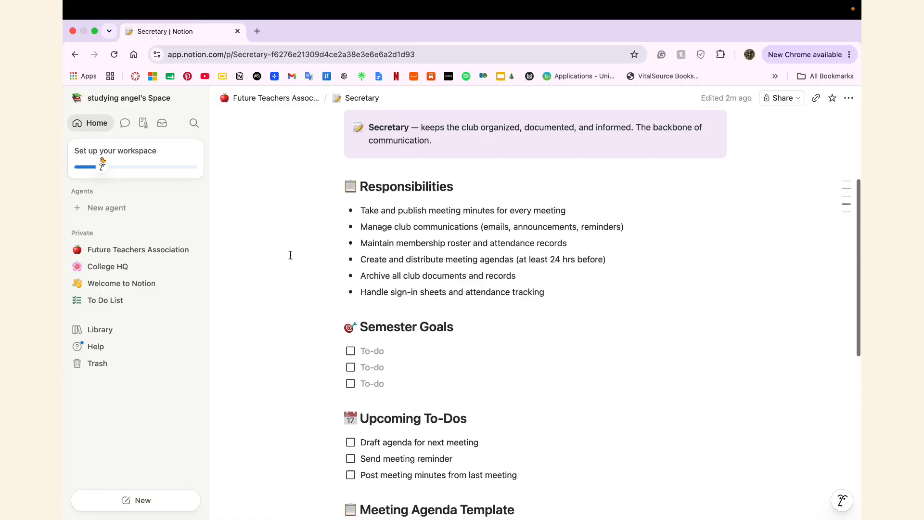
# Step: Go back to the Future Teachers Association hub and scroll to find the Event Coordinator link
pyautogui.click(295, 99)
pyautogui.scroll(-15, 328, 429)
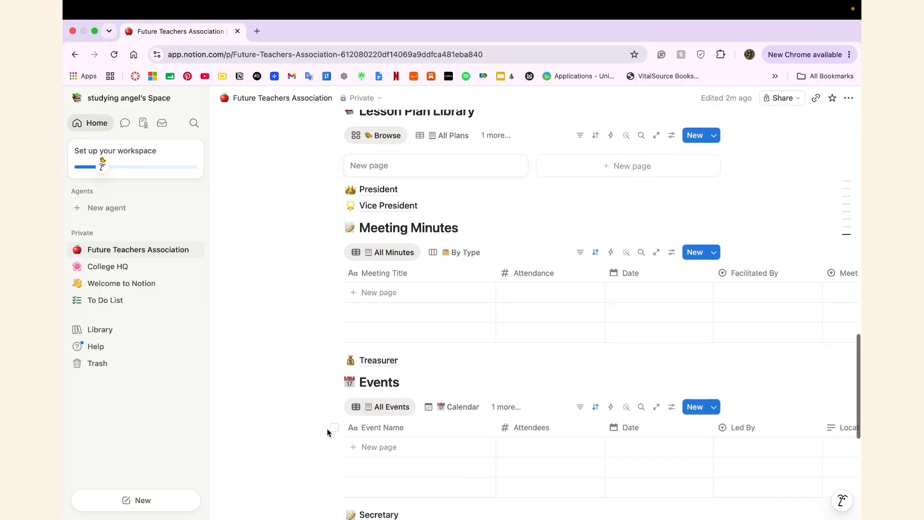
pyautogui.scroll(-5, 327, 429)
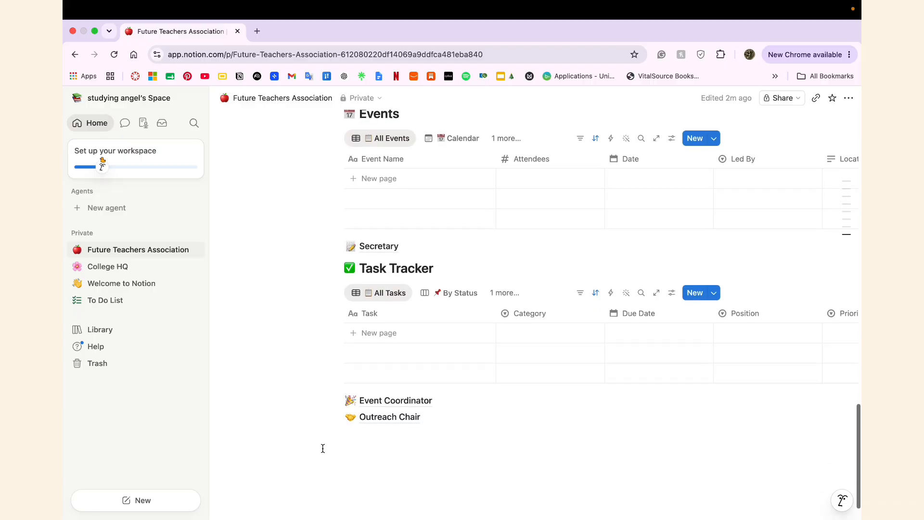
pyautogui.scroll(5, 323, 449)
pyautogui.scroll(1, 322, 448)
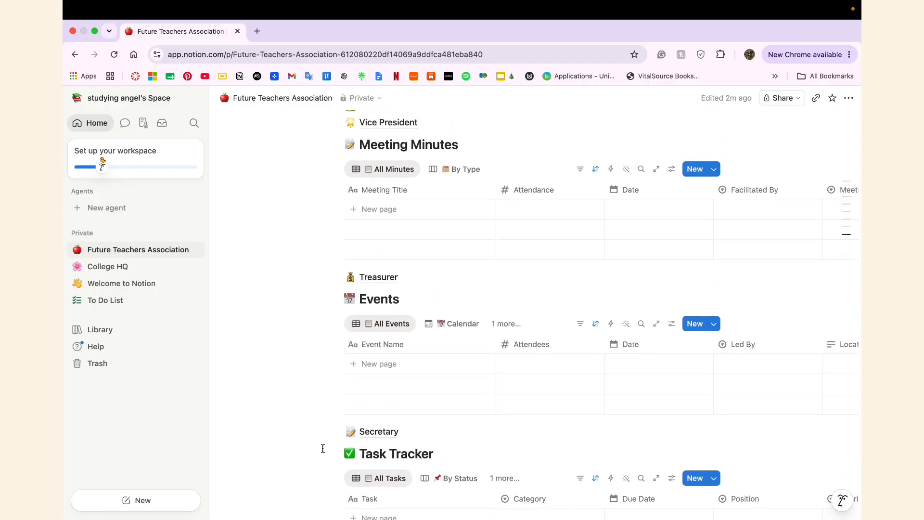
pyautogui.scroll(1, 323, 448)
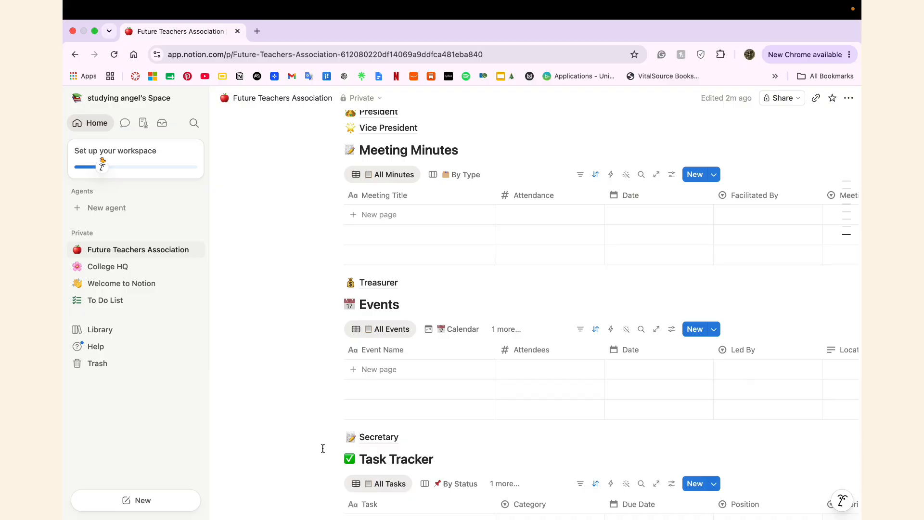
pyautogui.scroll(-10, 322, 448)
# Step: Open the Event Coordinator position page and scroll through it
pyautogui.click(372, 361)
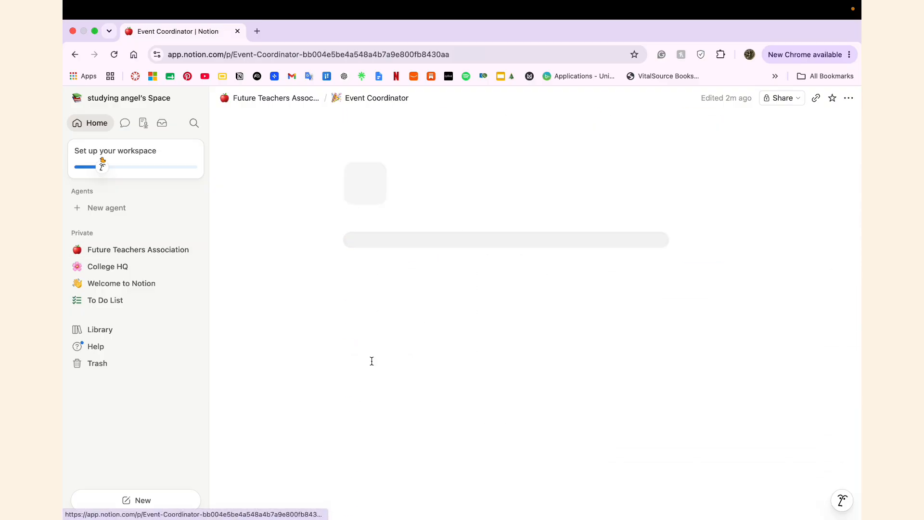
pyautogui.scroll(-4, 327, 407)
pyautogui.scroll(-17, 329, 409)
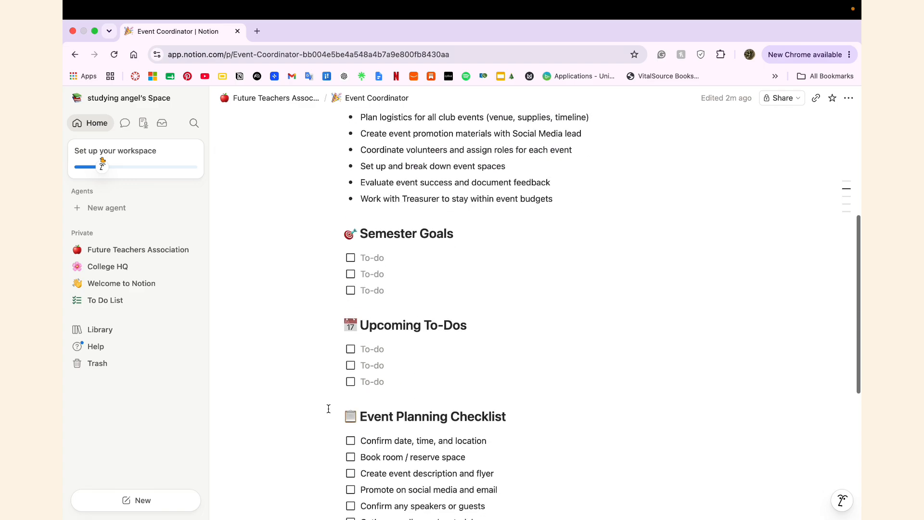
pyautogui.scroll(20, 328, 409)
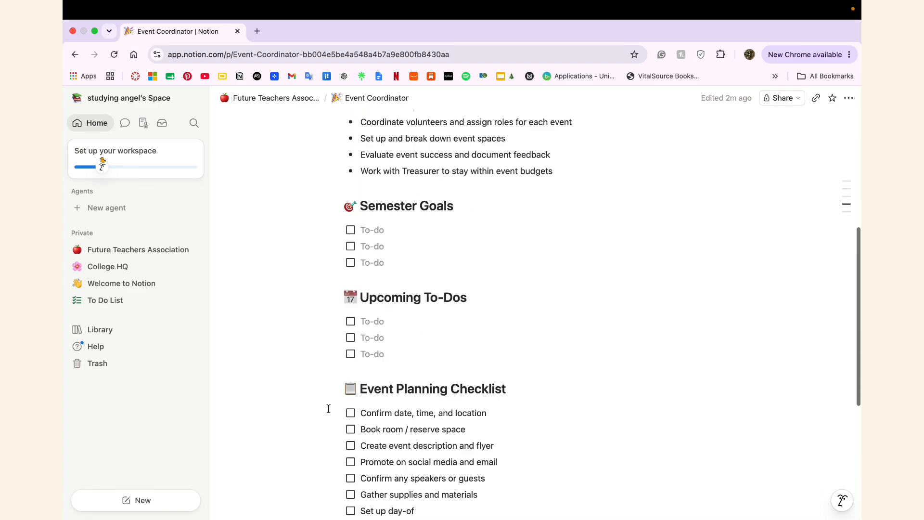
# Step: Review the Outreach Chair page's Social Media Tracker, then return to the Future Teachers Association hub
pyautogui.click(285, 100)
pyautogui.scroll(-12, 335, 426)
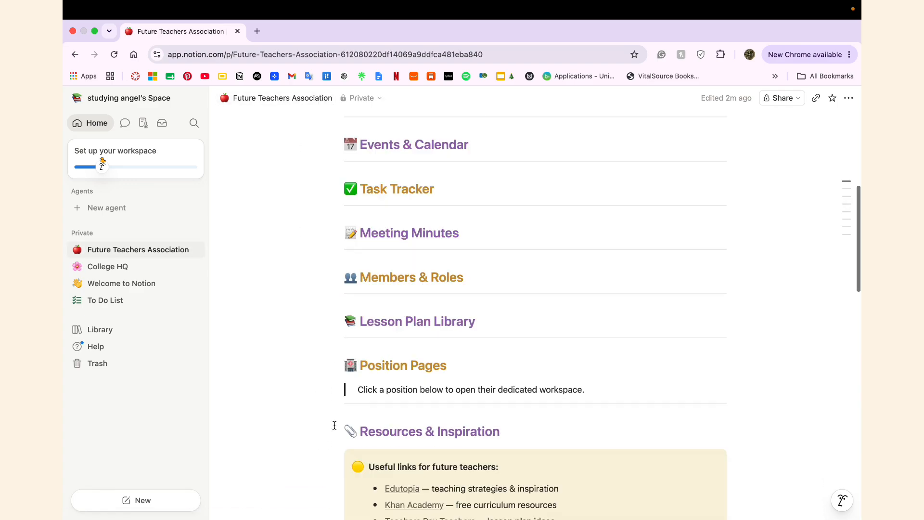
pyautogui.click(373, 379)
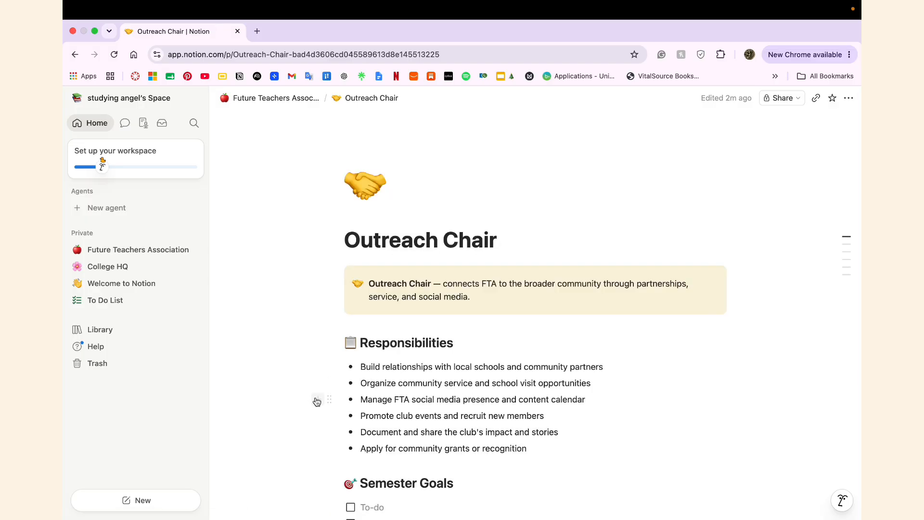
pyautogui.scroll(-13, 316, 398)
pyautogui.scroll(-3, 316, 397)
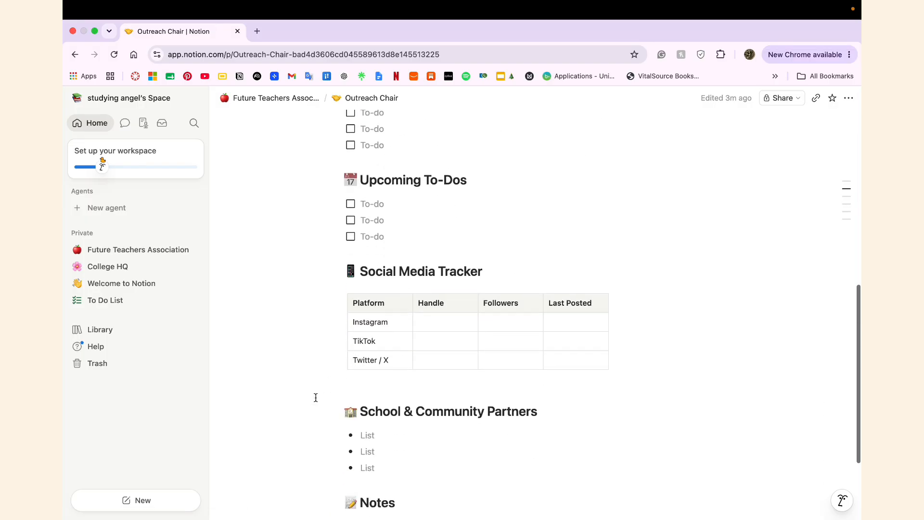
pyautogui.scroll(-3, 317, 399)
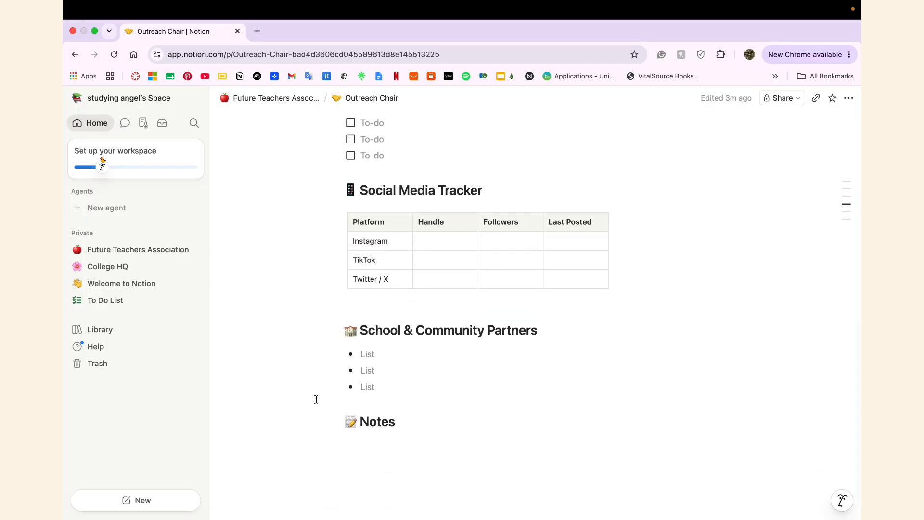
pyautogui.scroll(20, 316, 399)
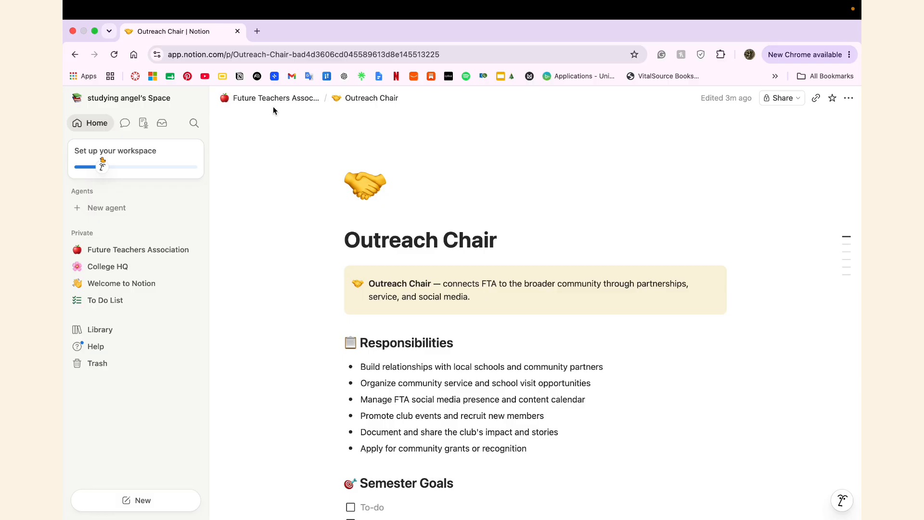
pyautogui.click(276, 99)
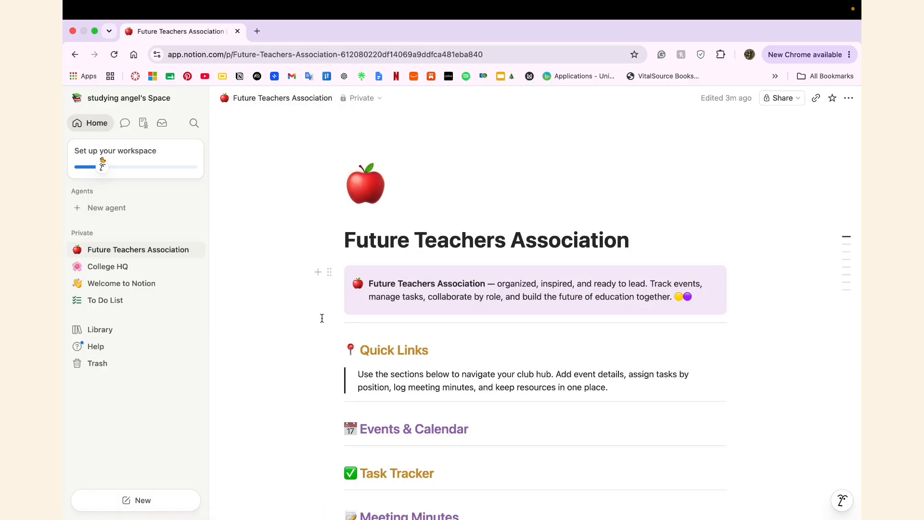